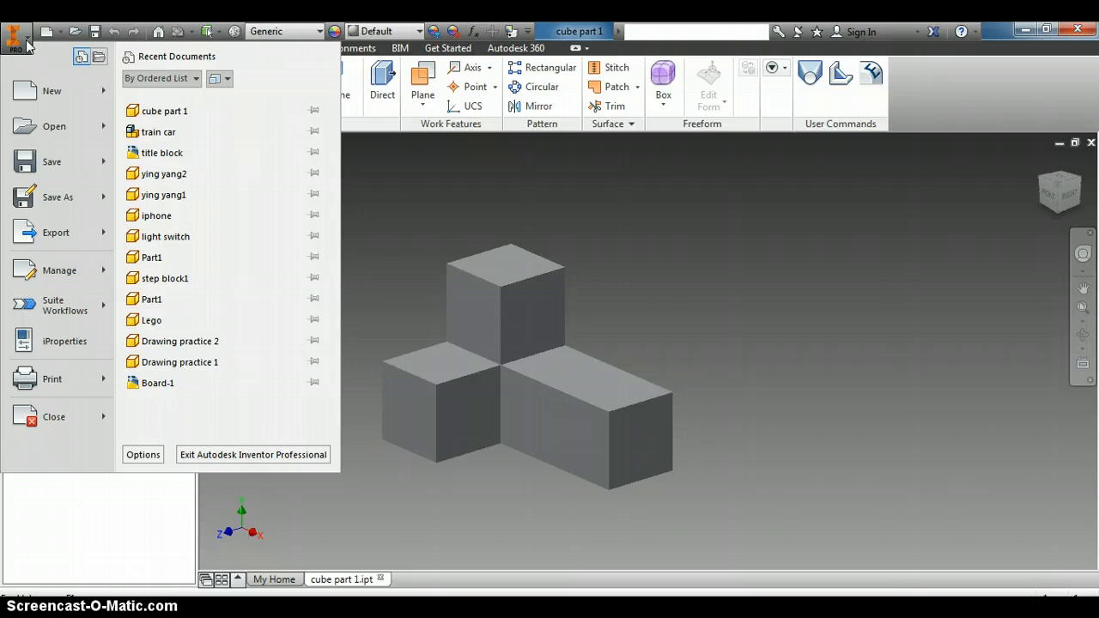
# - Create a drawing from the Title Block.dwg template and fill in the student name for its title block
pyautogui.click(31, 90)
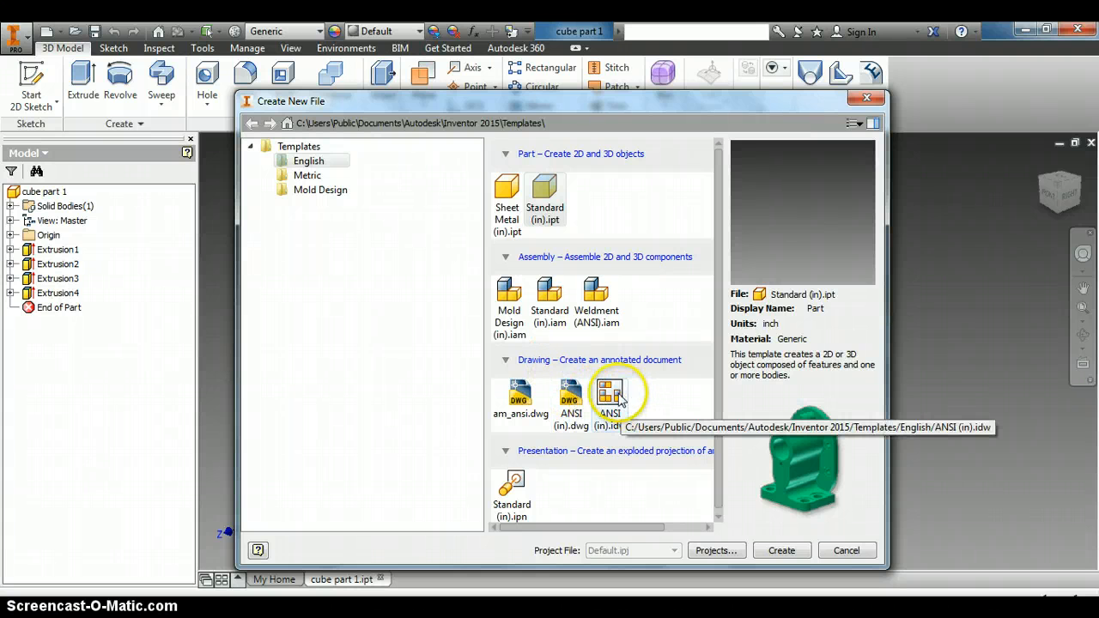
pyautogui.click(305, 147)
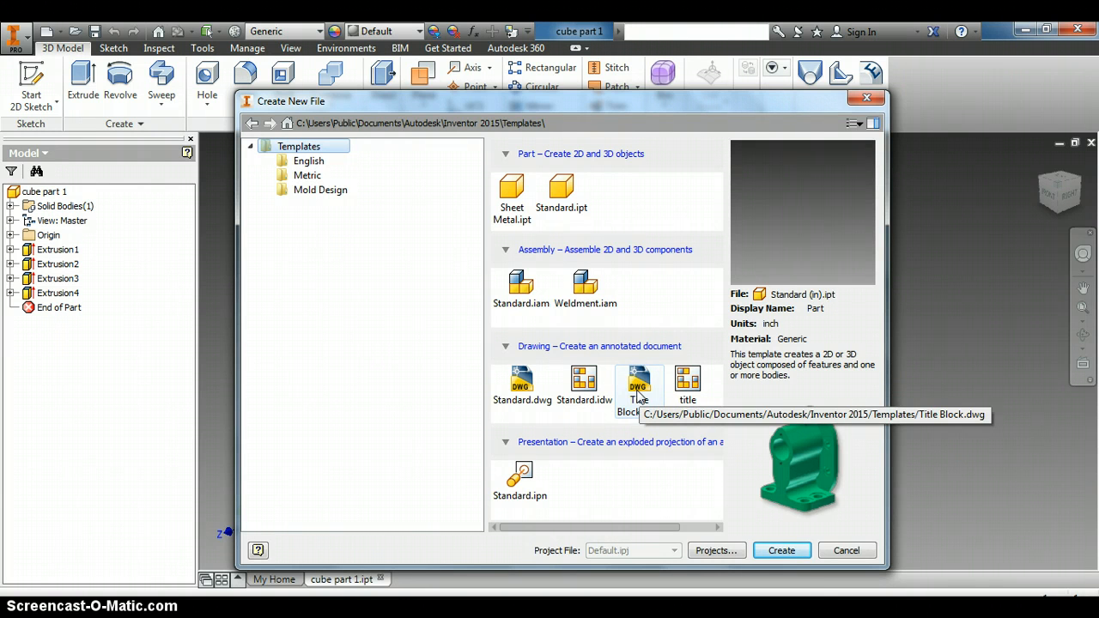
pyautogui.click(639, 391)
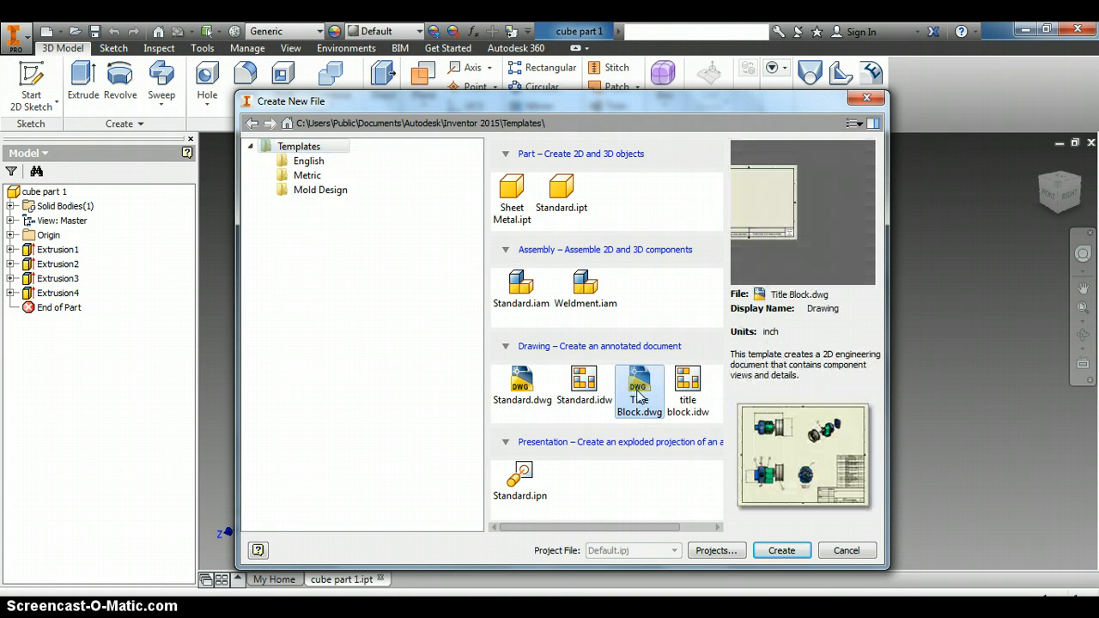
pyautogui.click(783, 551)
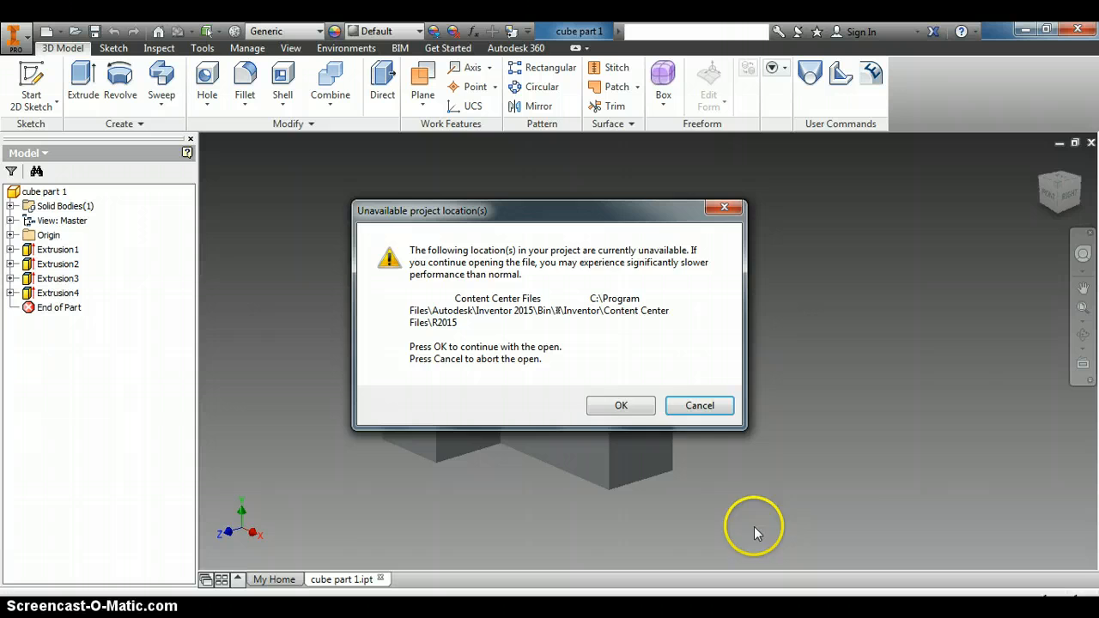
pyautogui.click(620, 405)
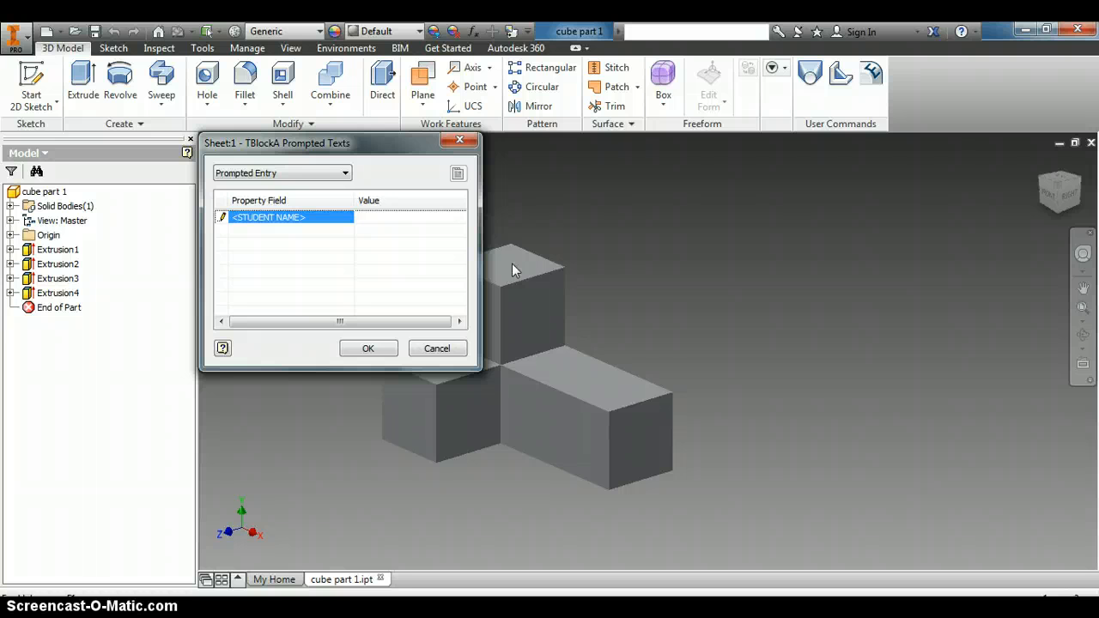
pyautogui.write('Mr. Ransford')
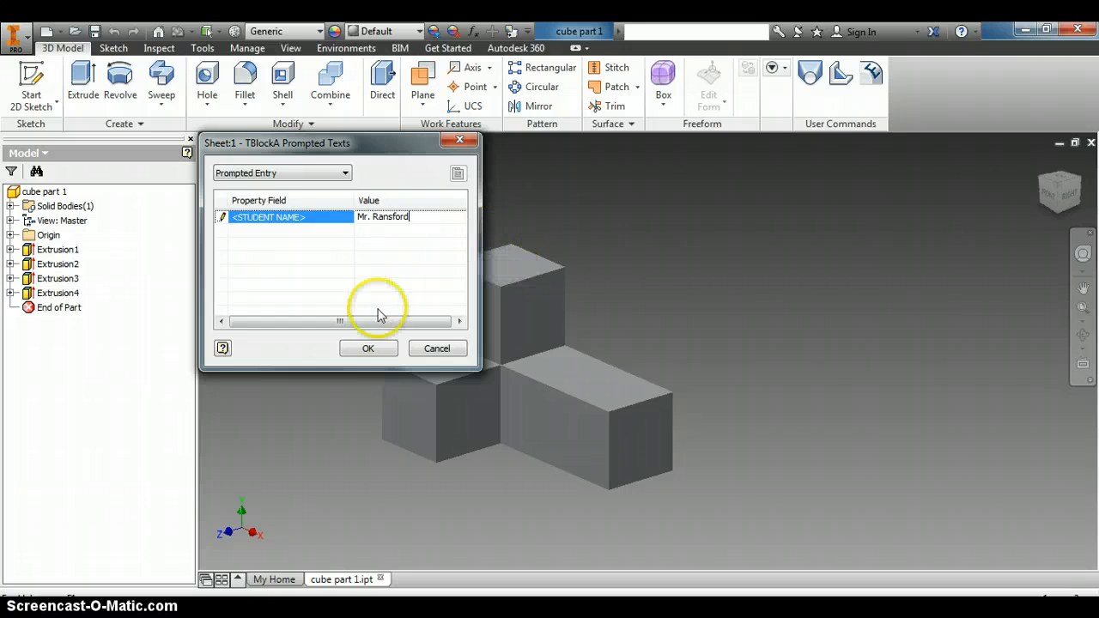
pyautogui.click(368, 348)
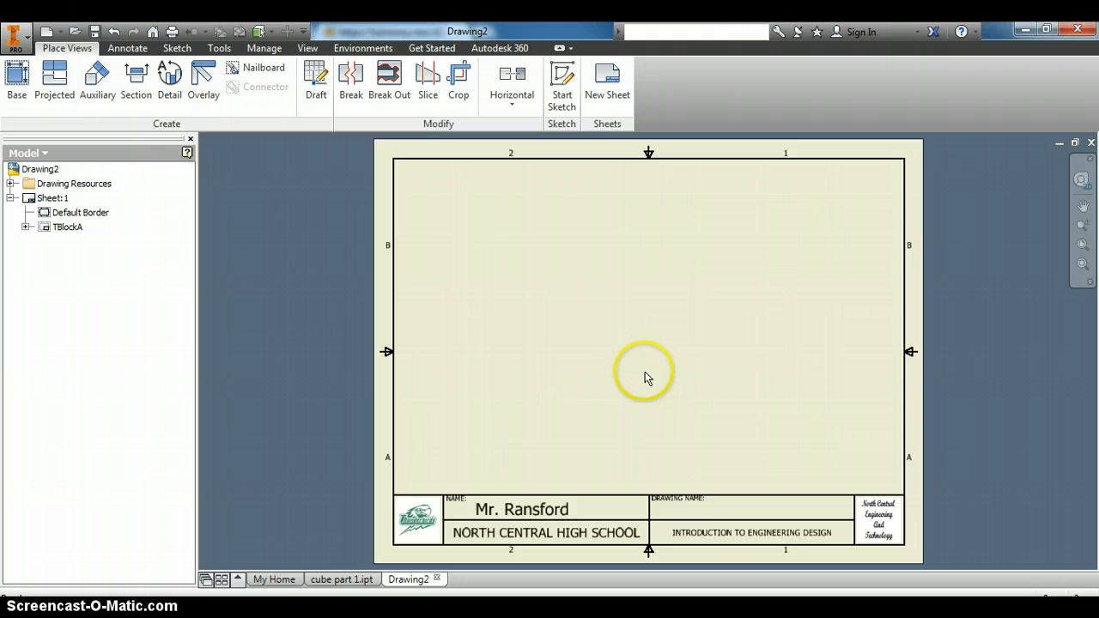
# - Start a base view and browse the train and Inventor files folders for its part file, leaving the selection unchanged
pyautogui.click(18, 86)
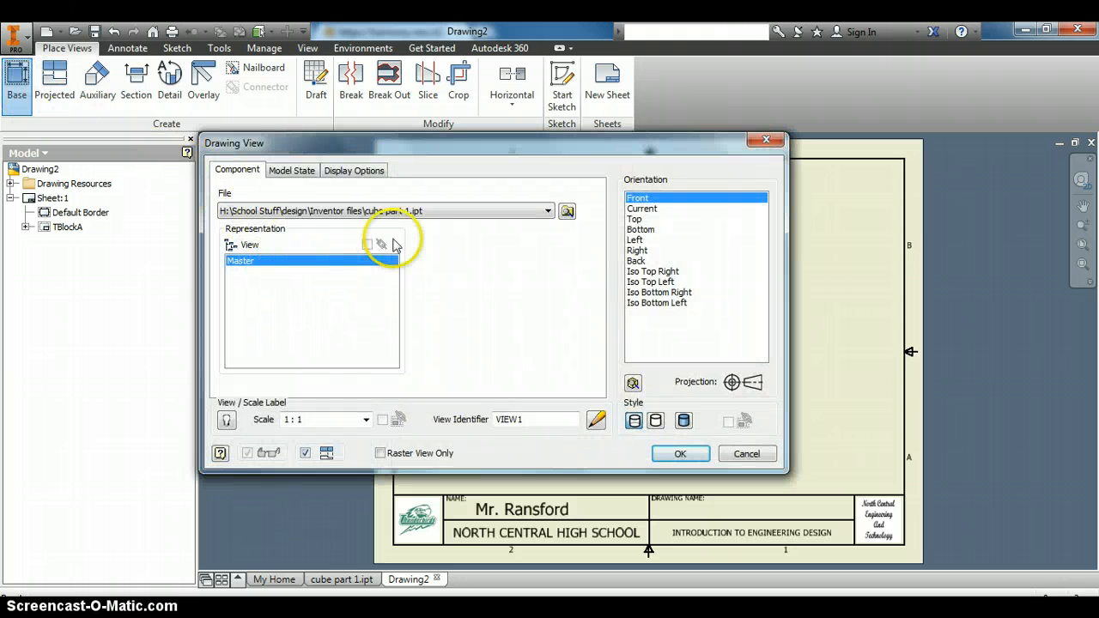
pyautogui.click(568, 211)
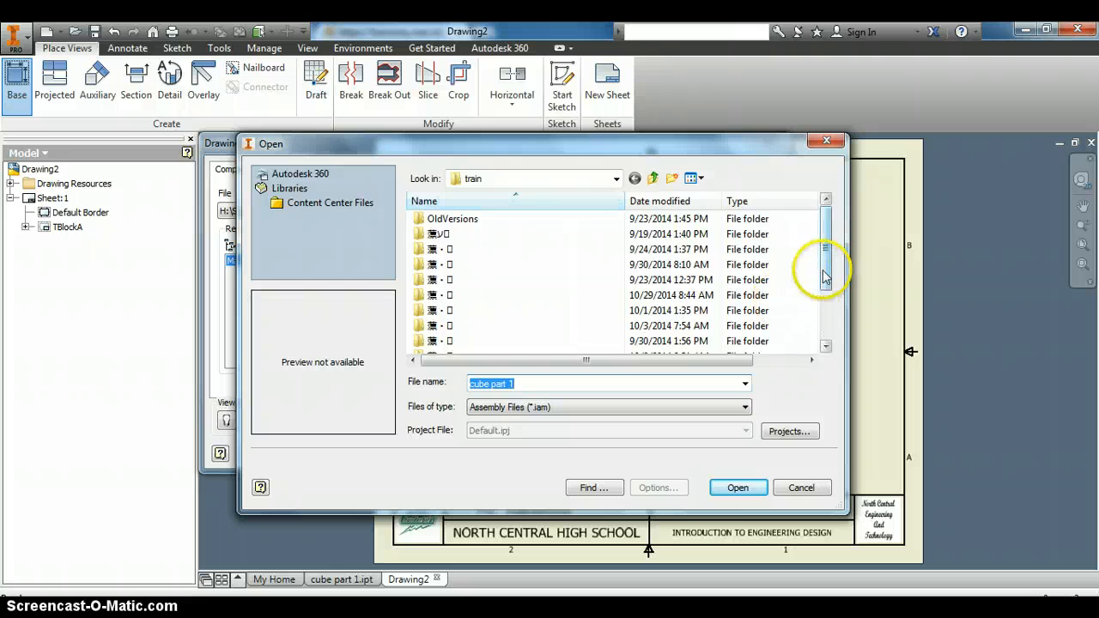
pyautogui.moveTo(821, 275); pyautogui.dragTo(818, 330)
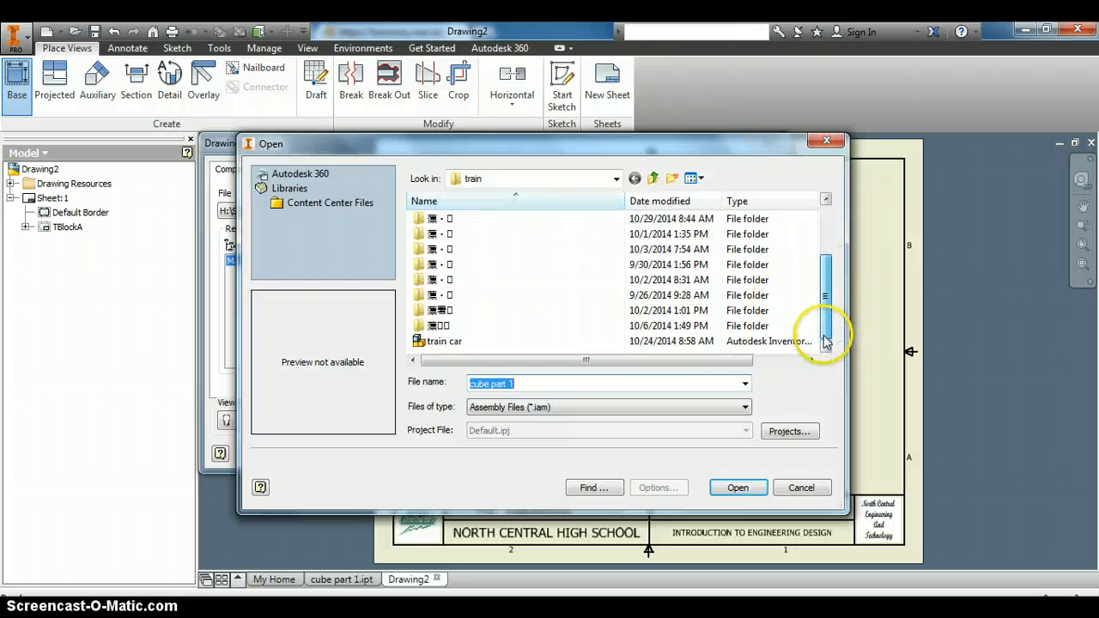
pyautogui.click(652, 178)
pyautogui.moveTo(824, 287); pyautogui.dragTo(798, 221)
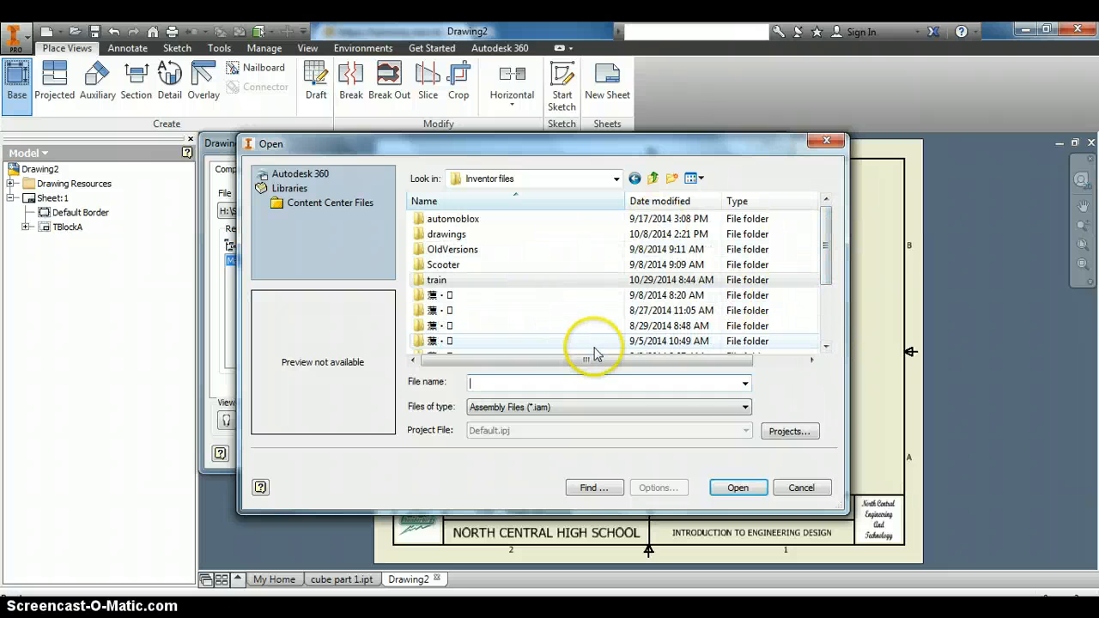
pyautogui.click(803, 487)
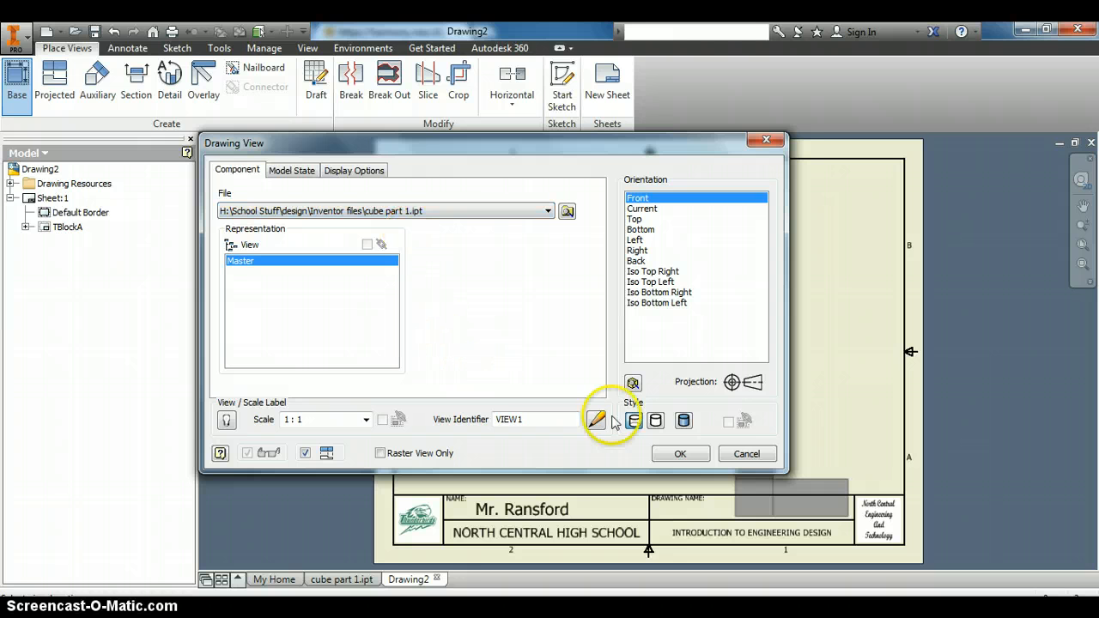
# - Try placing a 1:1 front base view of cube part 1.ipt and moving it toward mid-sheet, and undo both
pyautogui.click(679, 454)
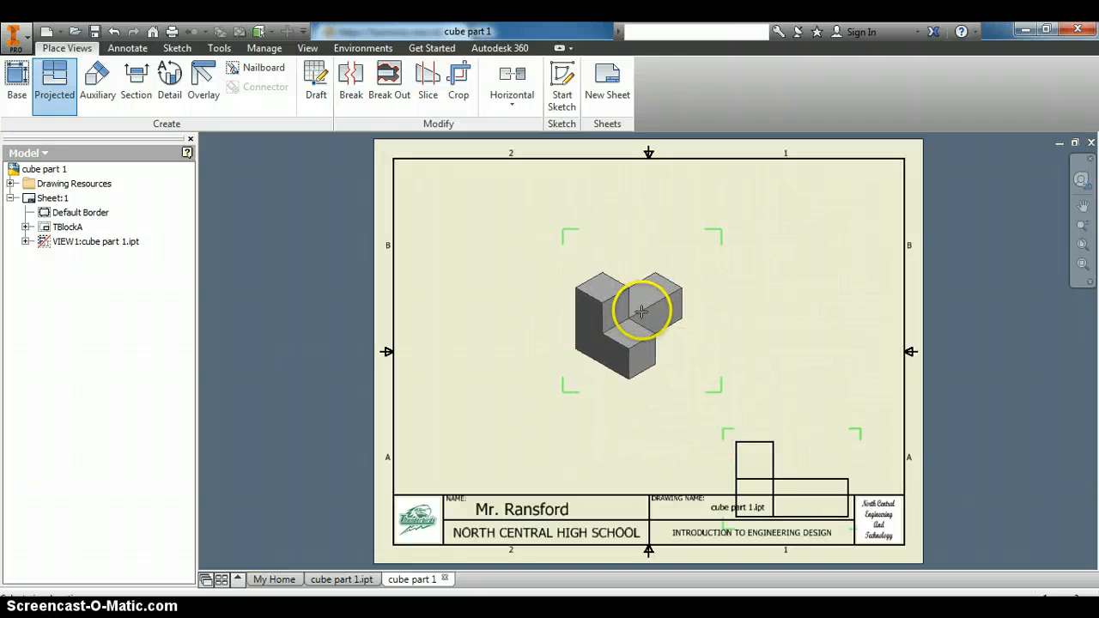
pyautogui.rightClick(646, 318)
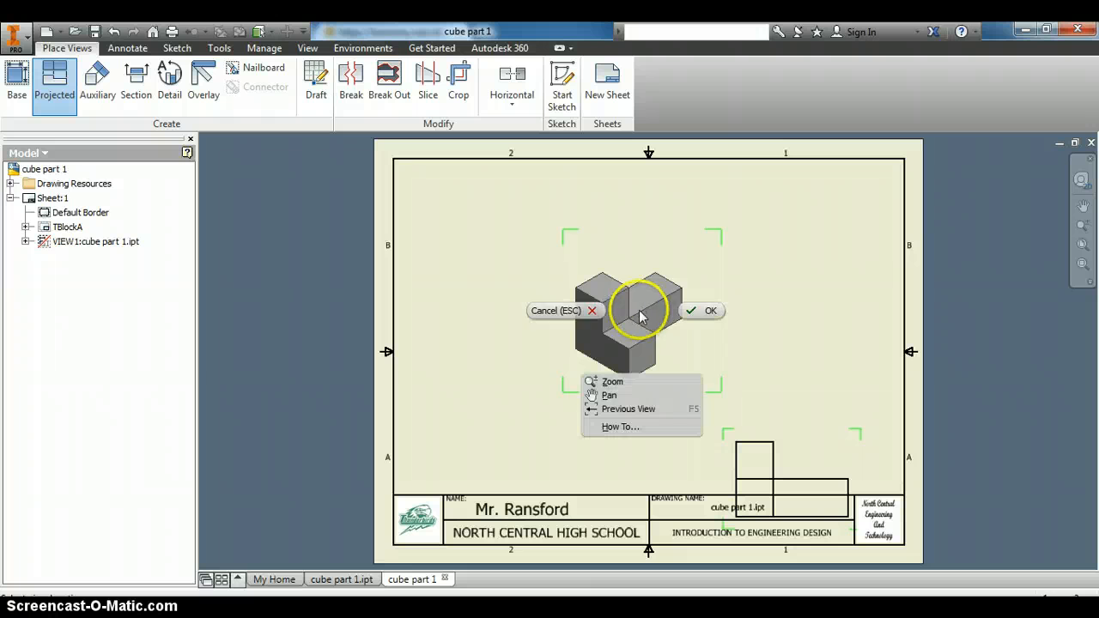
pyautogui.click(564, 312)
pyautogui.moveTo(761, 468)
pyautogui.mouseDown()
pyautogui.moveTo(744, 393)
pyautogui.moveTo(687, 335)
pyautogui.moveTo(792, 468)
pyautogui.moveTo(809, 437)
pyautogui.moveTo(614, 335)
pyautogui.moveTo(590, 336)
pyautogui.mouseUp()
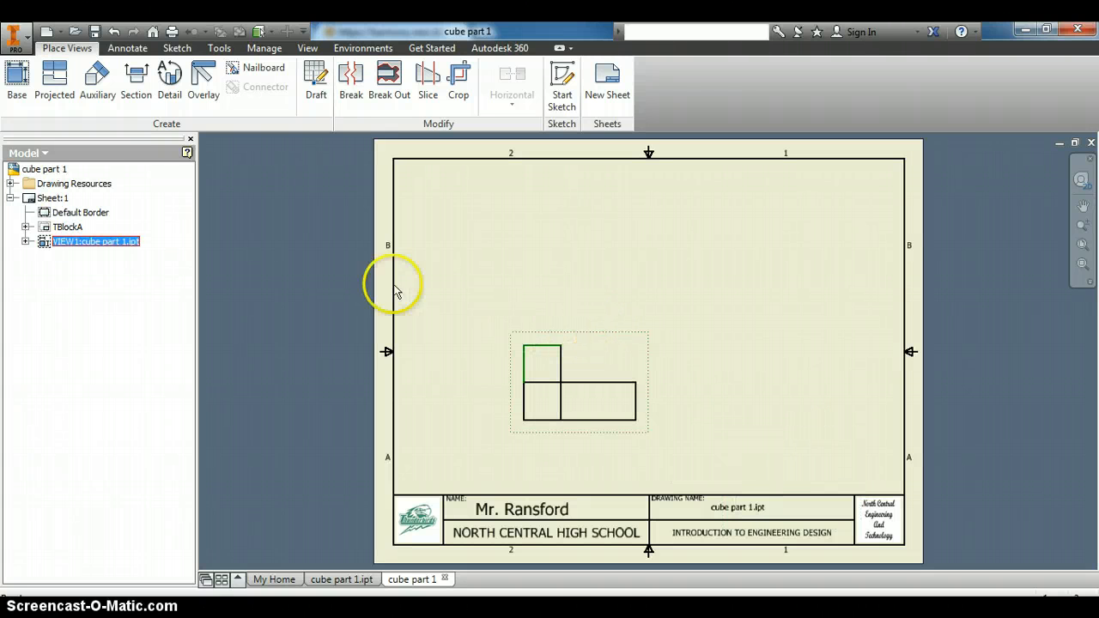
pyautogui.click(113, 34)
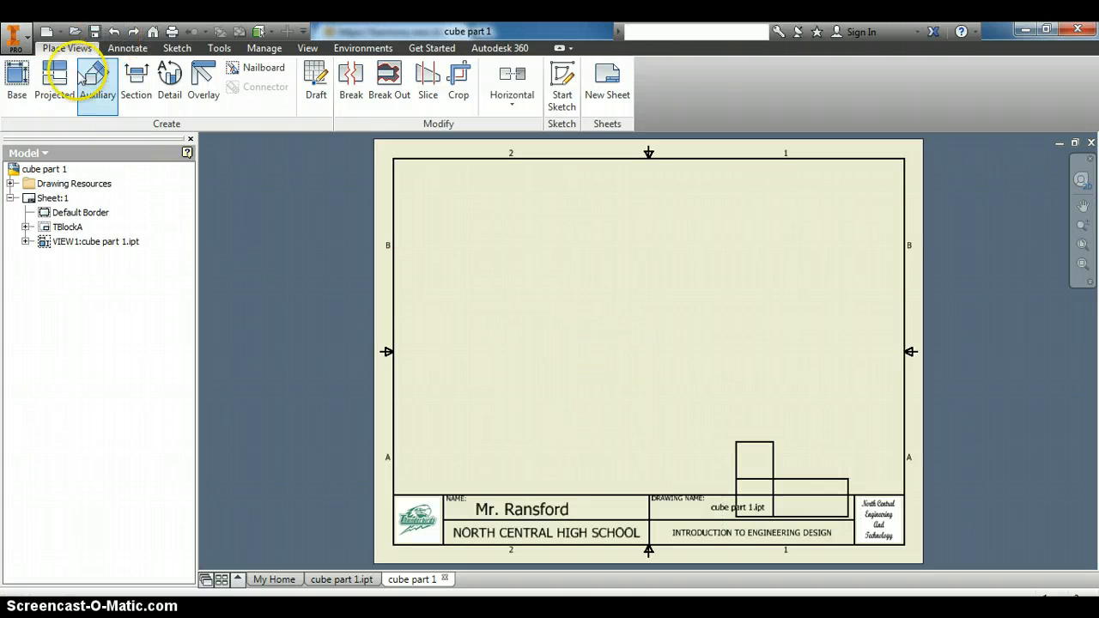
pyautogui.click(114, 33)
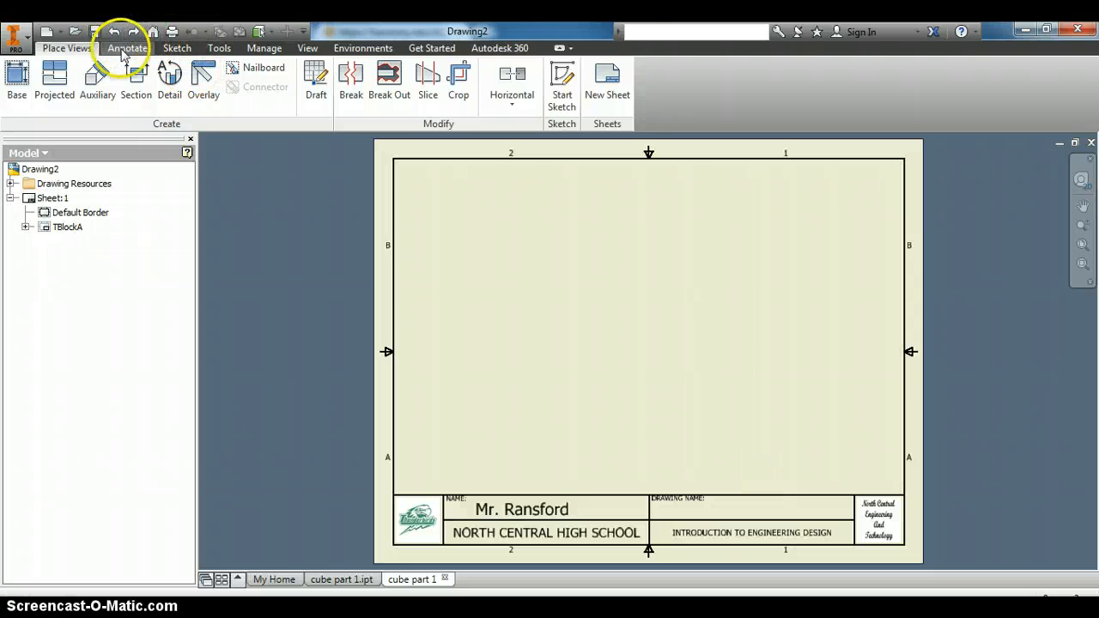
# - Place a 1:1 front base view of cube part 1.ipt with projected top, right-side and isometric views
pyautogui.click(16, 81)
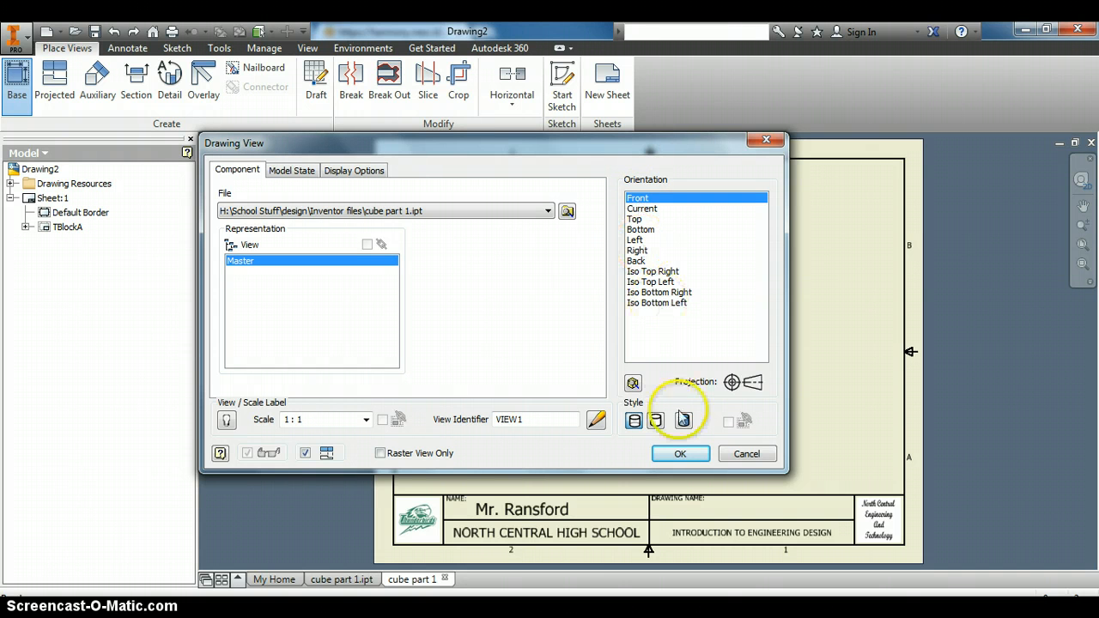
pyautogui.click(687, 453)
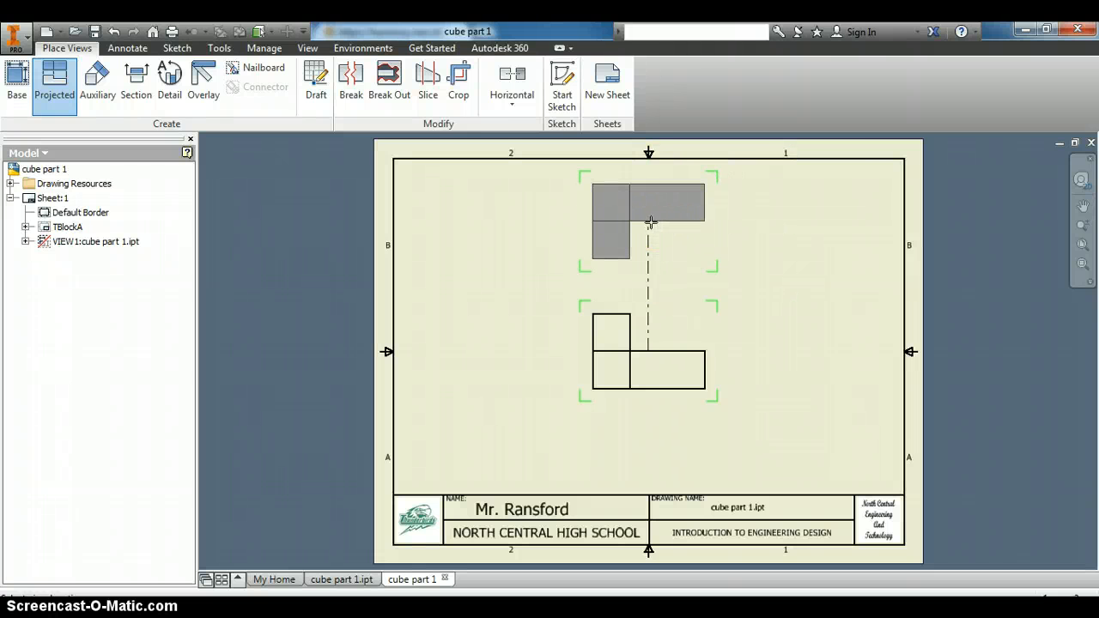
pyautogui.click(653, 370)
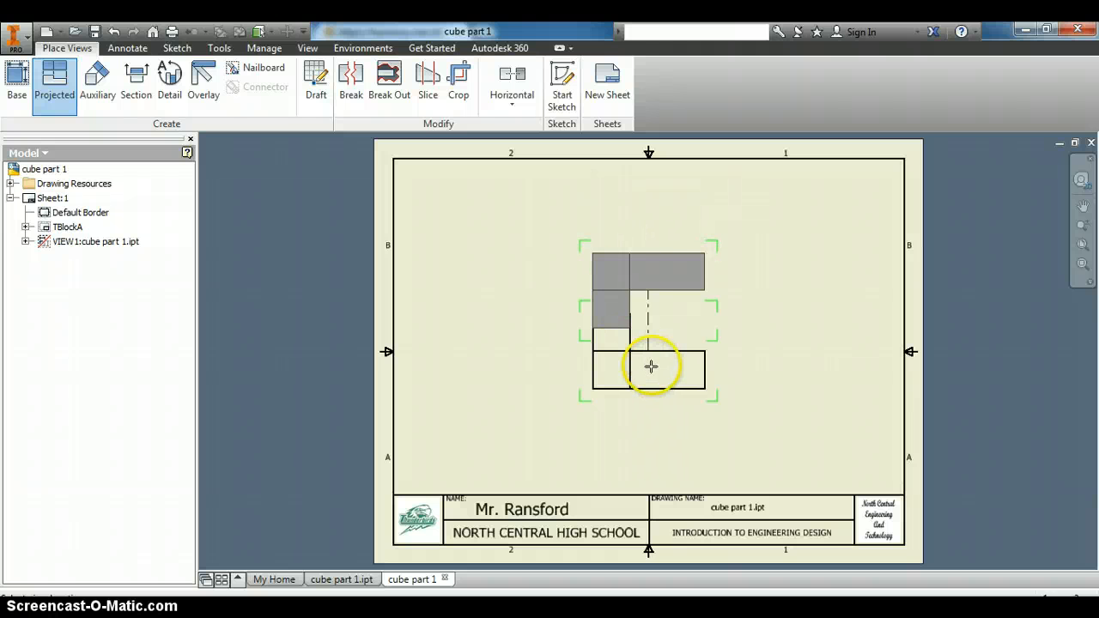
pyautogui.click(644, 226)
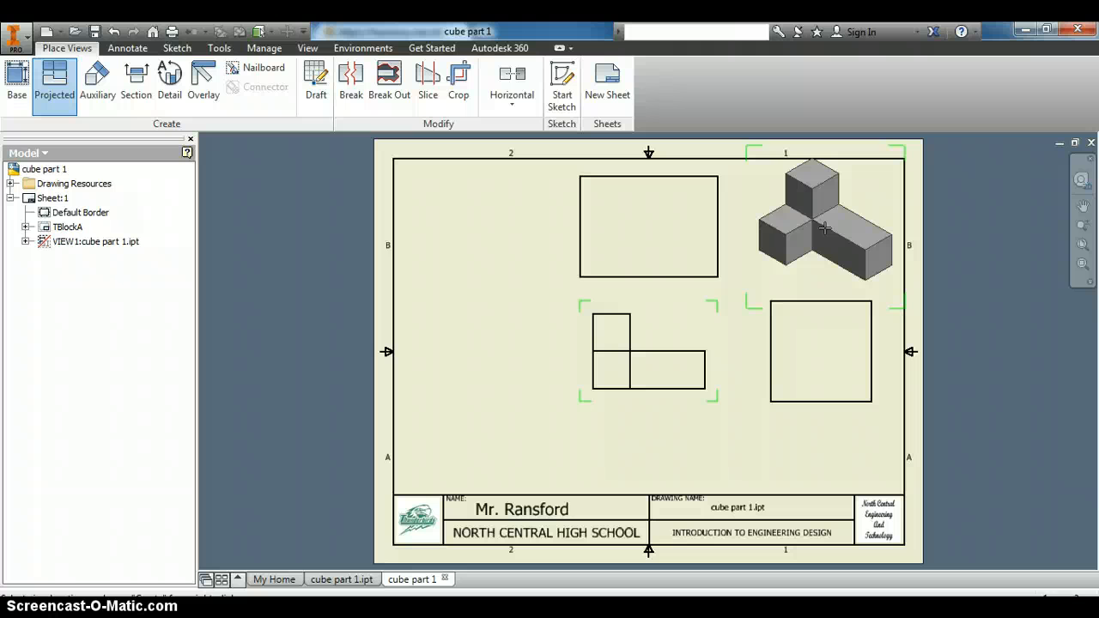
pyautogui.click(825, 228)
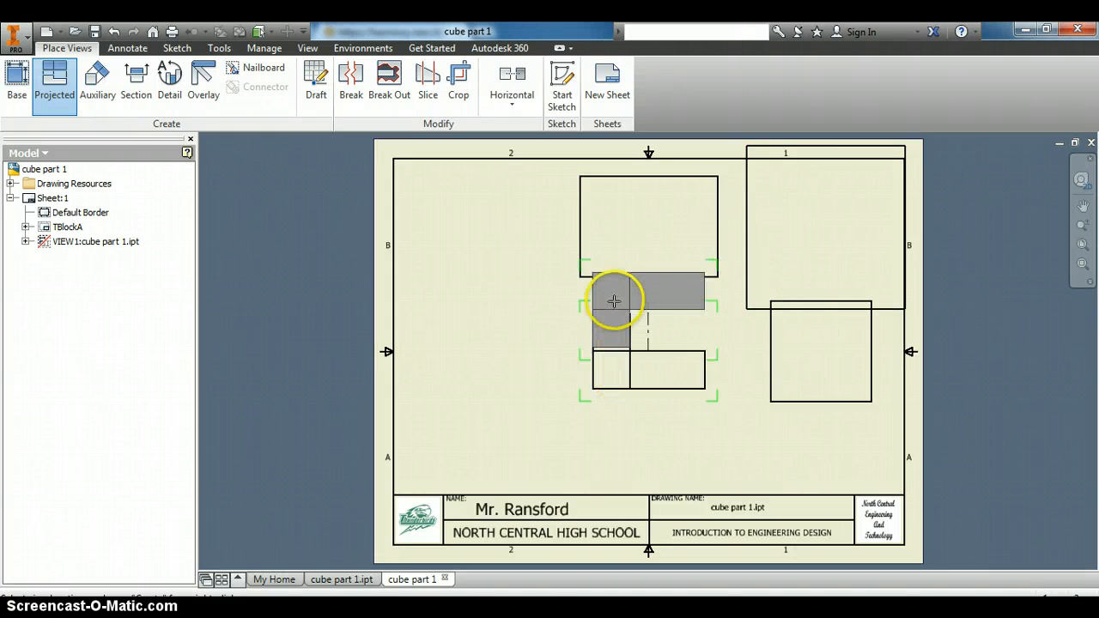
pyautogui.rightClick(615, 303)
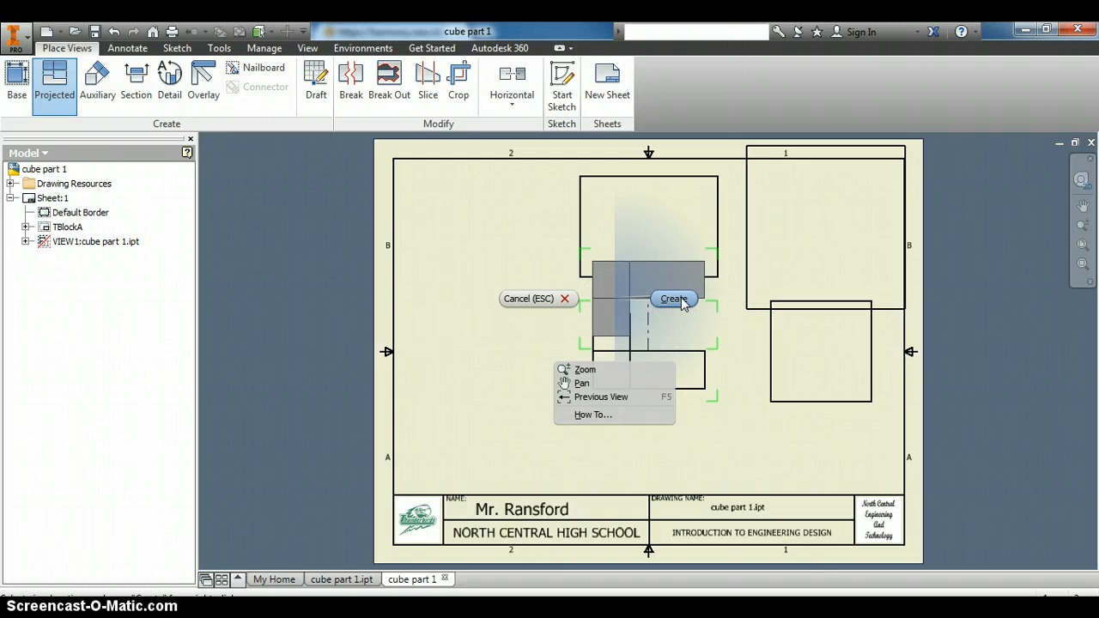
pyautogui.click(674, 299)
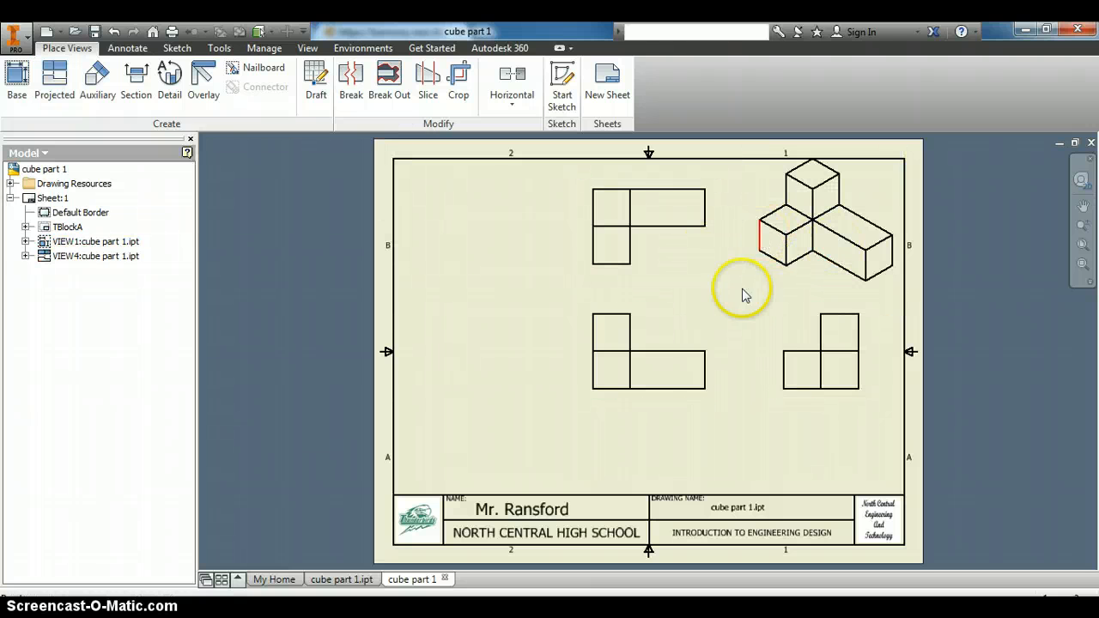
# - Reposition the front, top, right-side and isometric views so they are spread evenly inside the sheet border
pyautogui.click(670, 309)
pyautogui.moveTo(671, 303); pyautogui.dragTo(595, 348)
pyautogui.moveTo(574, 344)
pyautogui.mouseDown()
pyautogui.moveTo(550, 355)
pyautogui.moveTo(799, 387)
pyautogui.moveTo(810, 360)
pyautogui.moveTo(713, 359)
pyautogui.mouseUp()
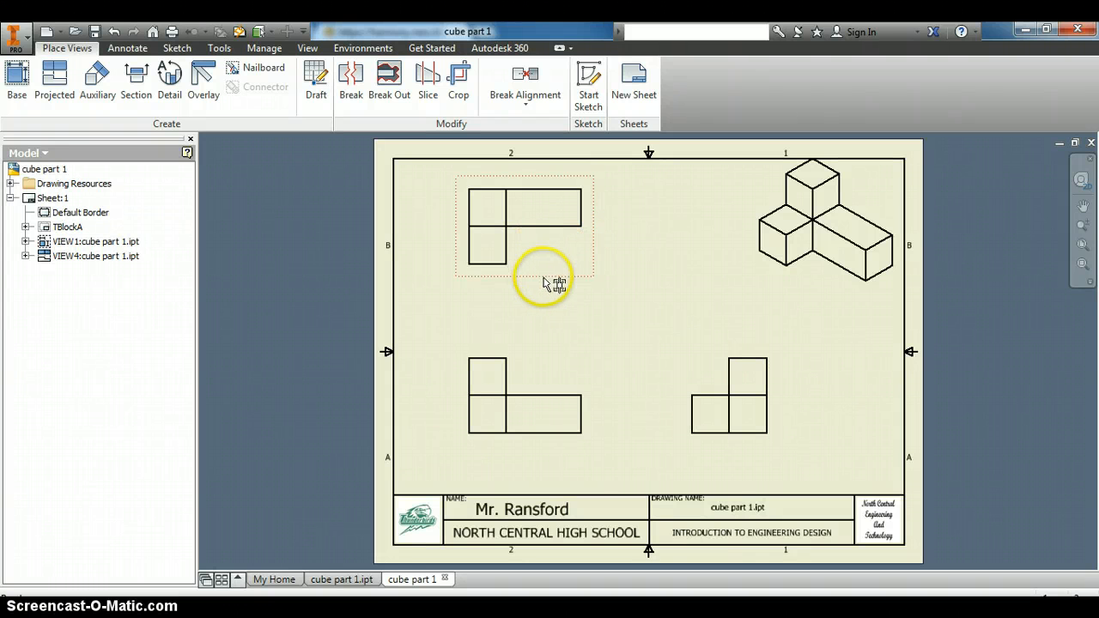
pyautogui.moveTo(550, 280); pyautogui.dragTo(562, 299)
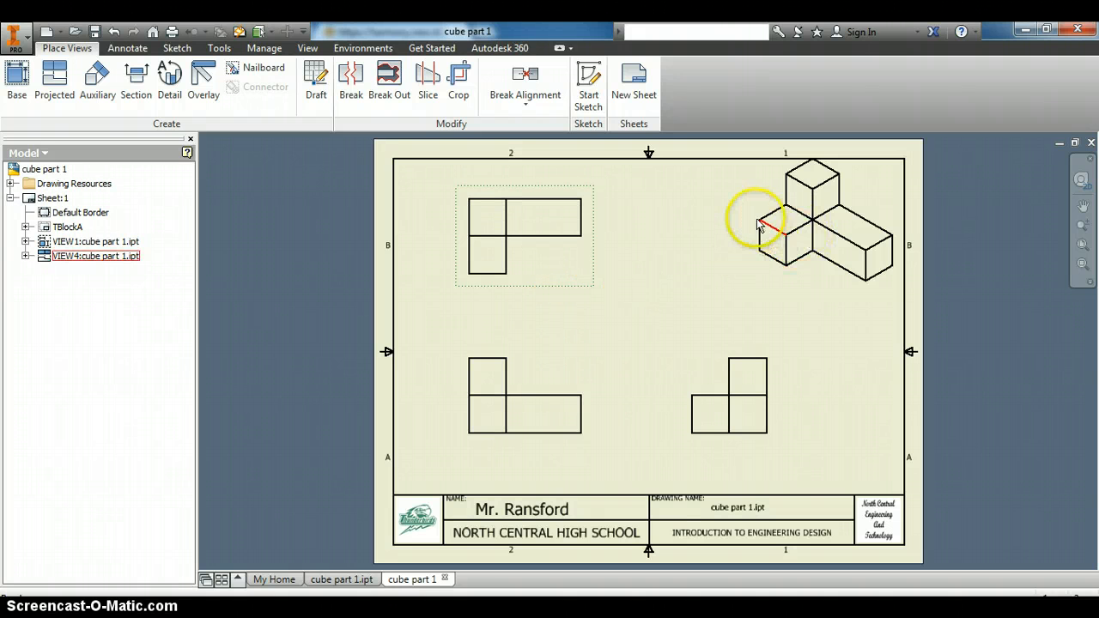
pyautogui.moveTo(749, 217); pyautogui.dragTo(639, 246)
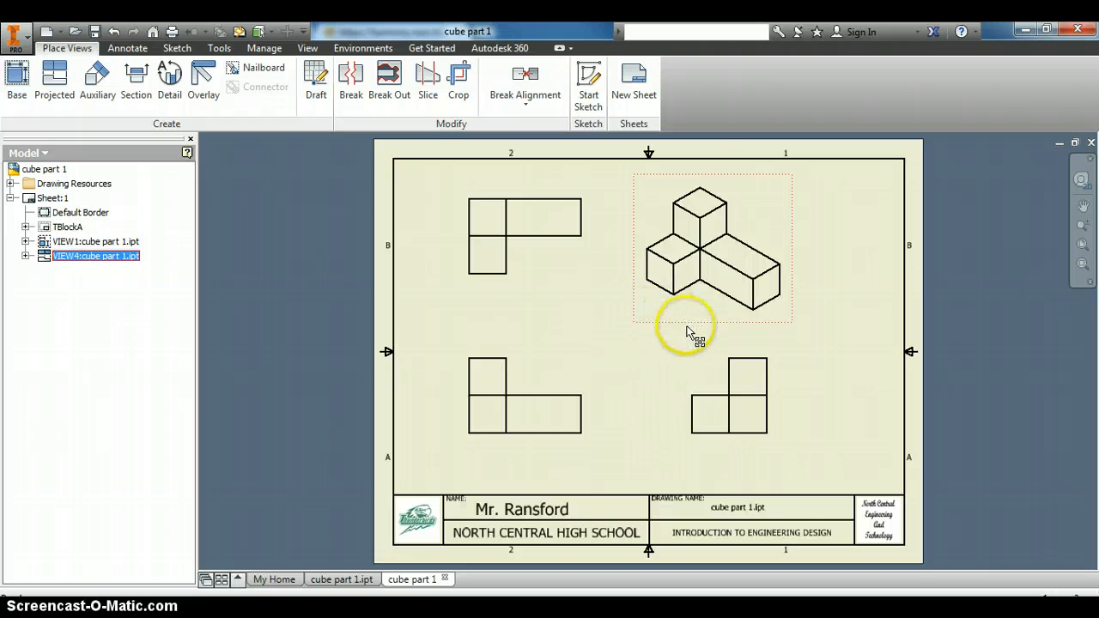
pyautogui.moveTo(710, 328); pyautogui.dragTo(741, 352)
pyautogui.moveTo(554, 283); pyautogui.dragTo(556, 277)
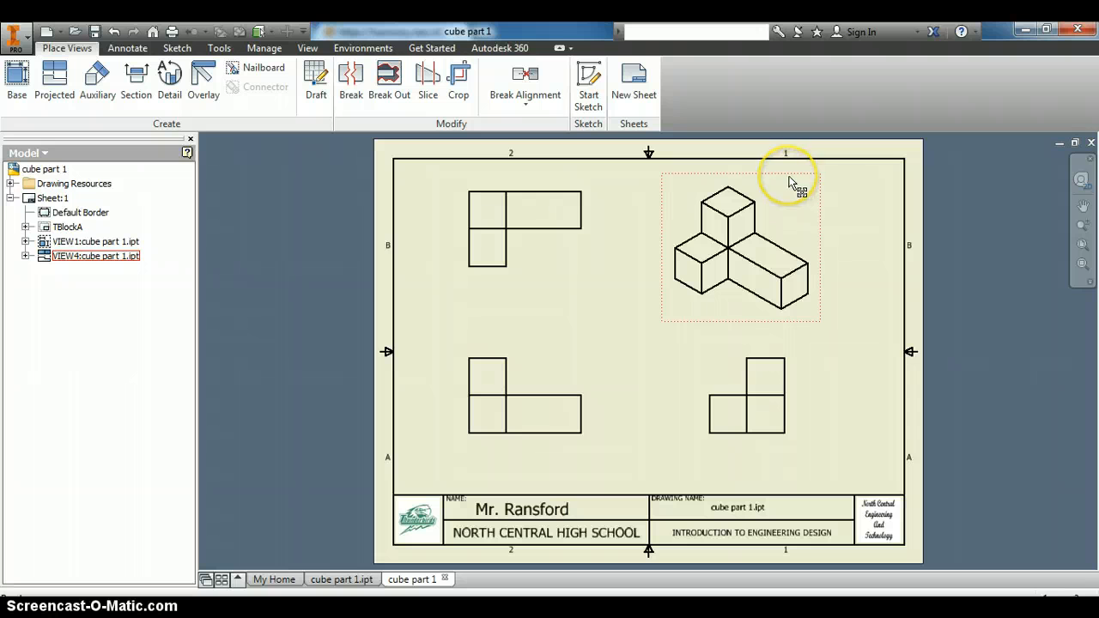
# - Edit the isometric view to use the shaded display style
pyautogui.moveTo(787, 177); pyautogui.dragTo(729, 224, button='right')
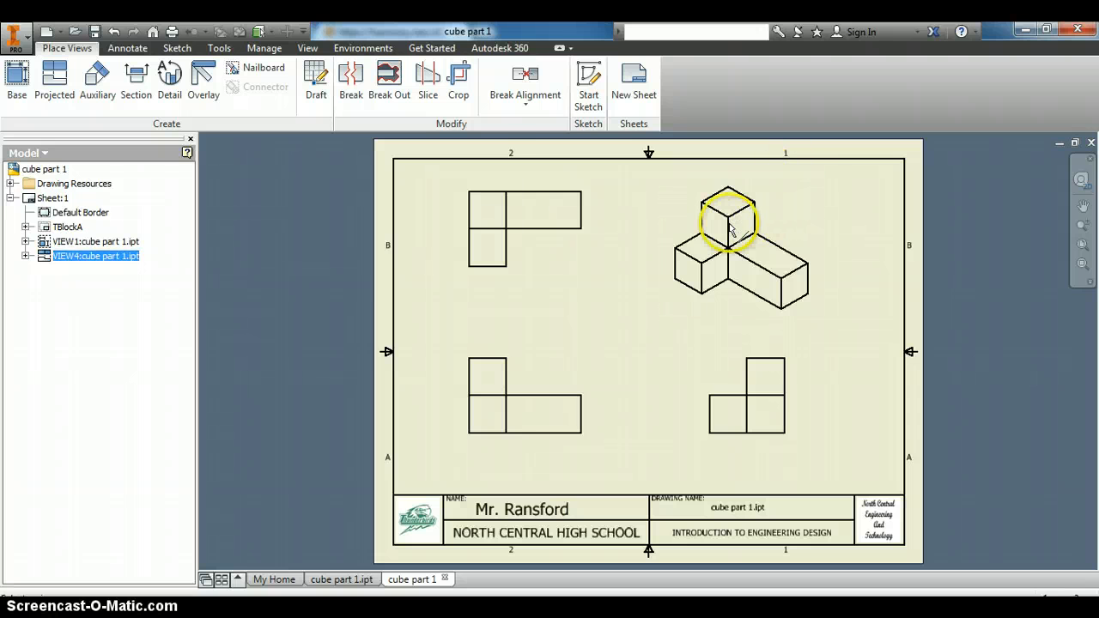
pyautogui.click(468, 276)
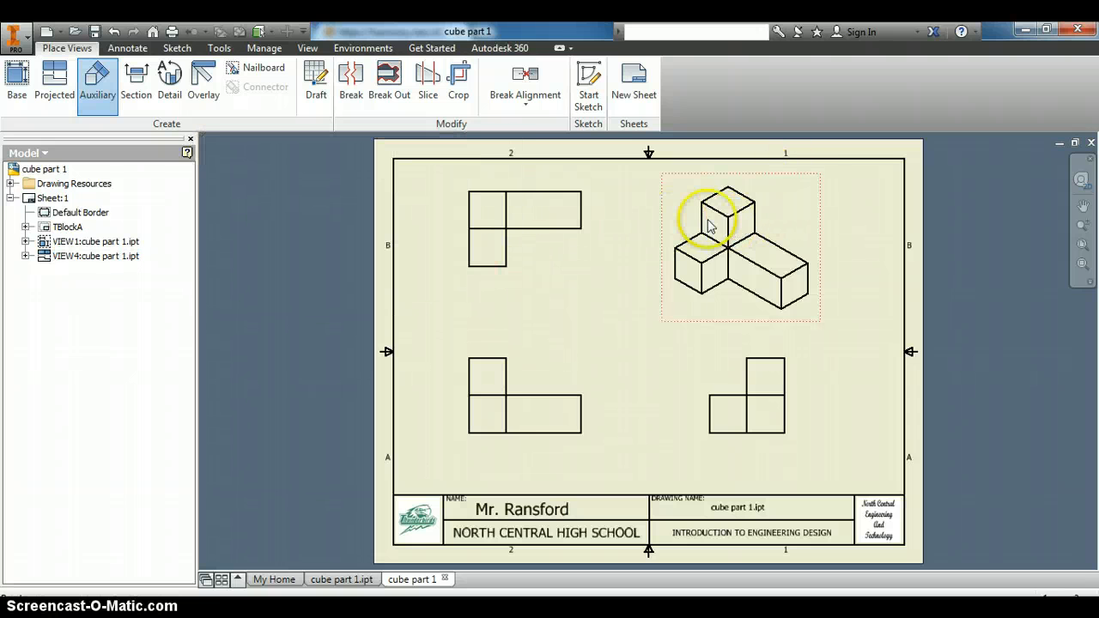
pyautogui.click(709, 216)
pyautogui.rightClick(724, 225)
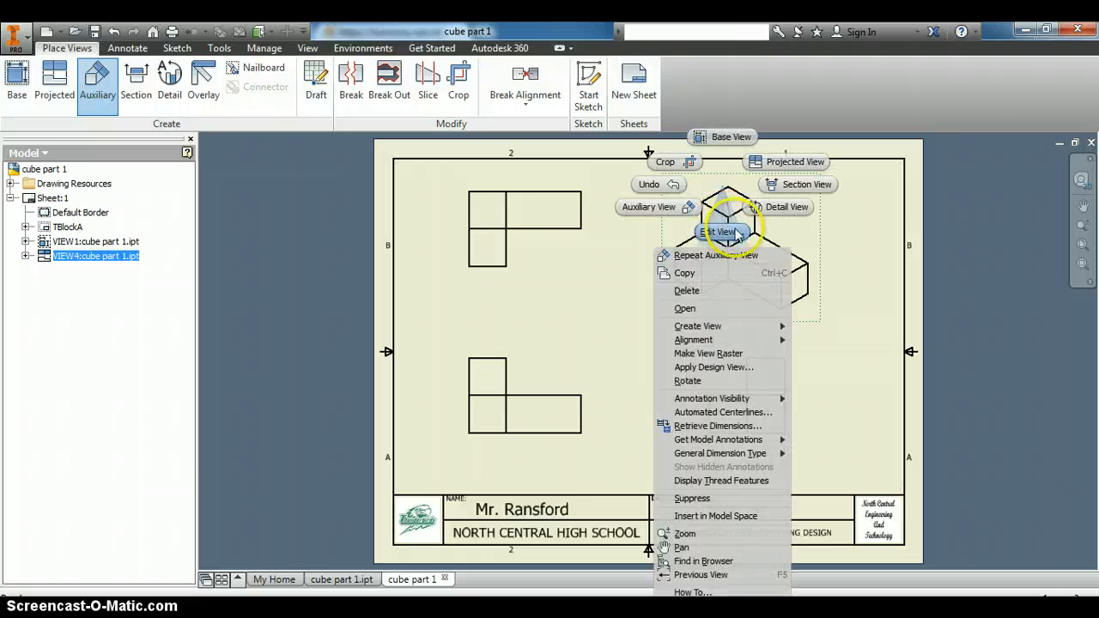
pyautogui.click(723, 230)
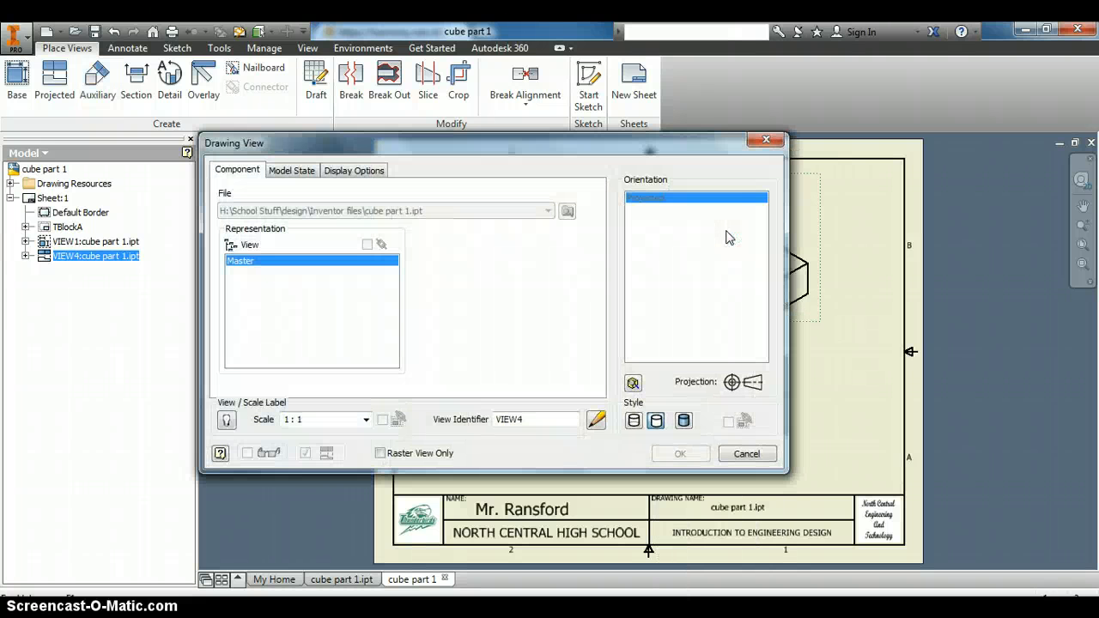
pyautogui.click(684, 422)
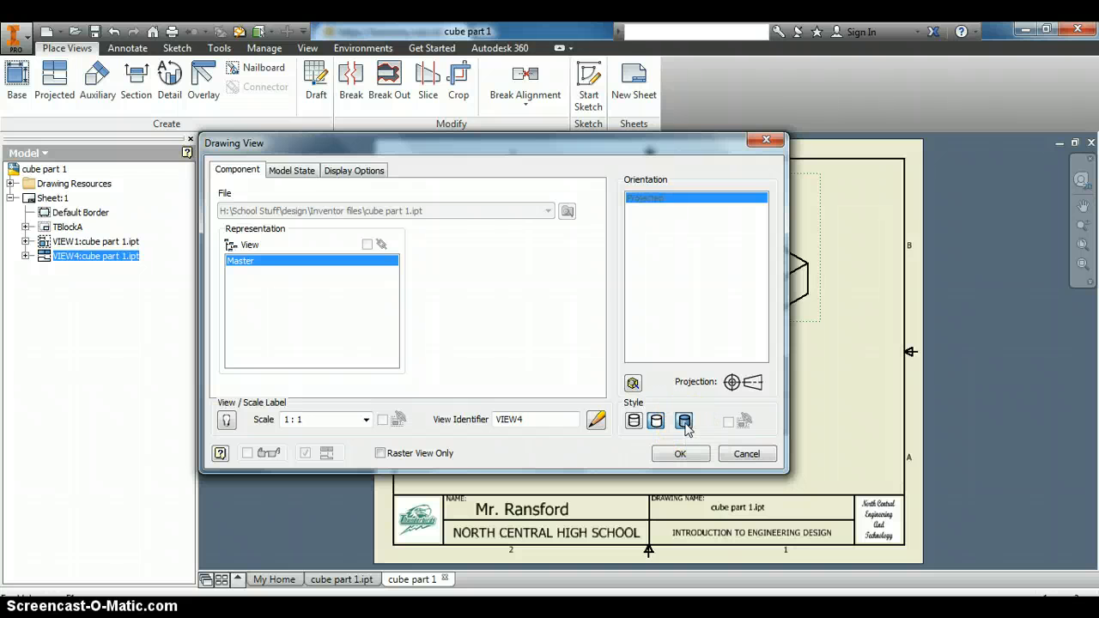
pyautogui.click(680, 455)
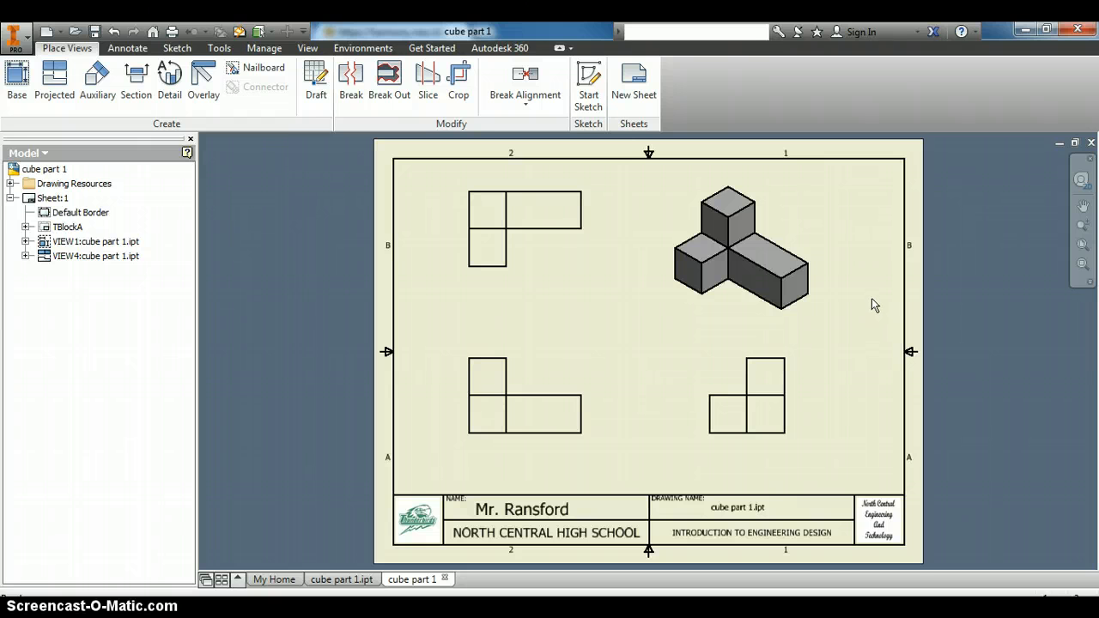
pyautogui.click(717, 206)
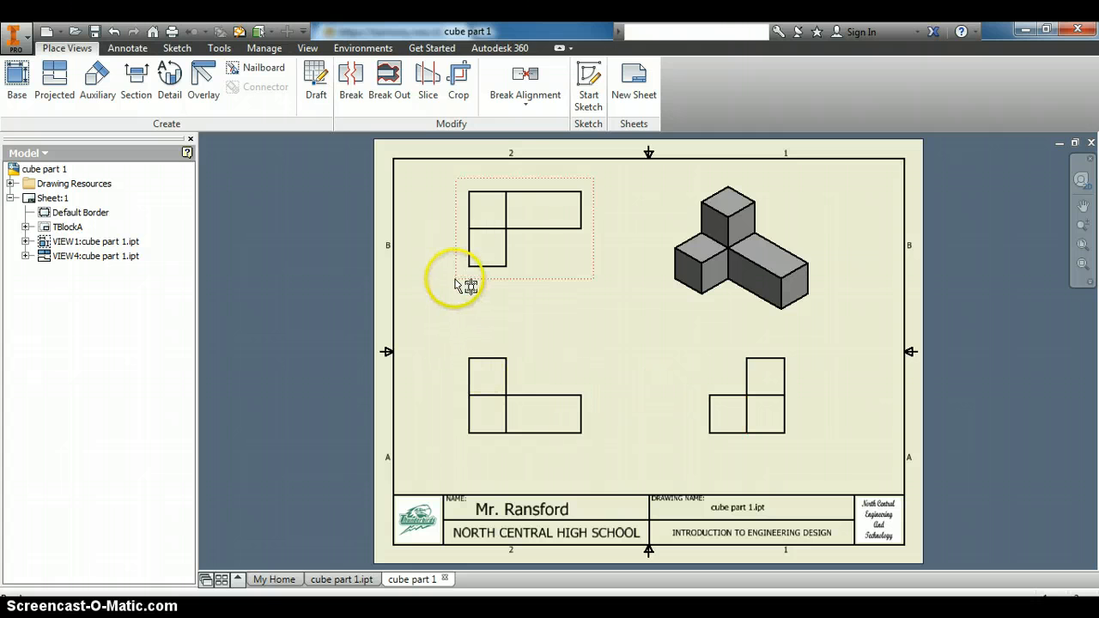
# - Dimension the width of the upper cube in the front view, placing the dimension just above the view
pyautogui.click(125, 50)
pyautogui.click(31, 96)
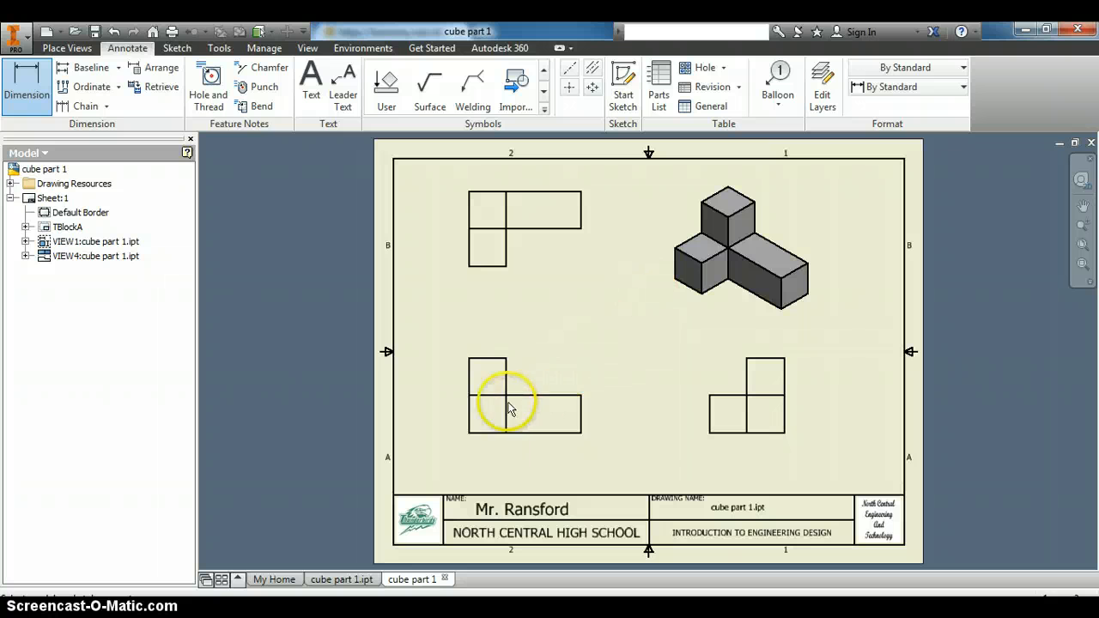
pyautogui.click(470, 378)
pyautogui.click(506, 368)
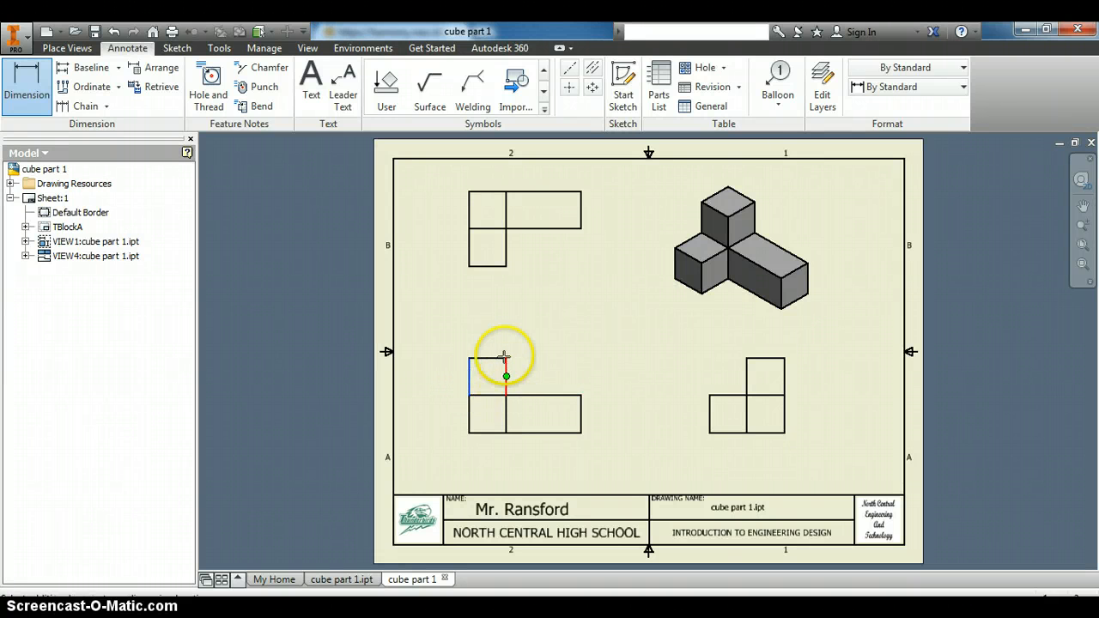
pyautogui.click(496, 344)
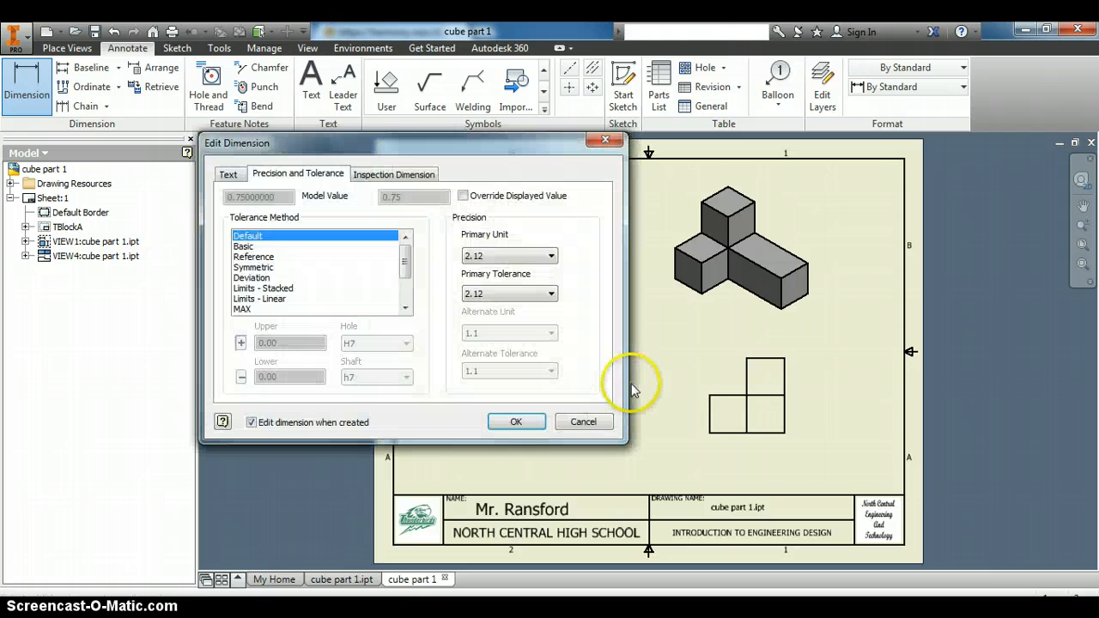
pyautogui.click(523, 422)
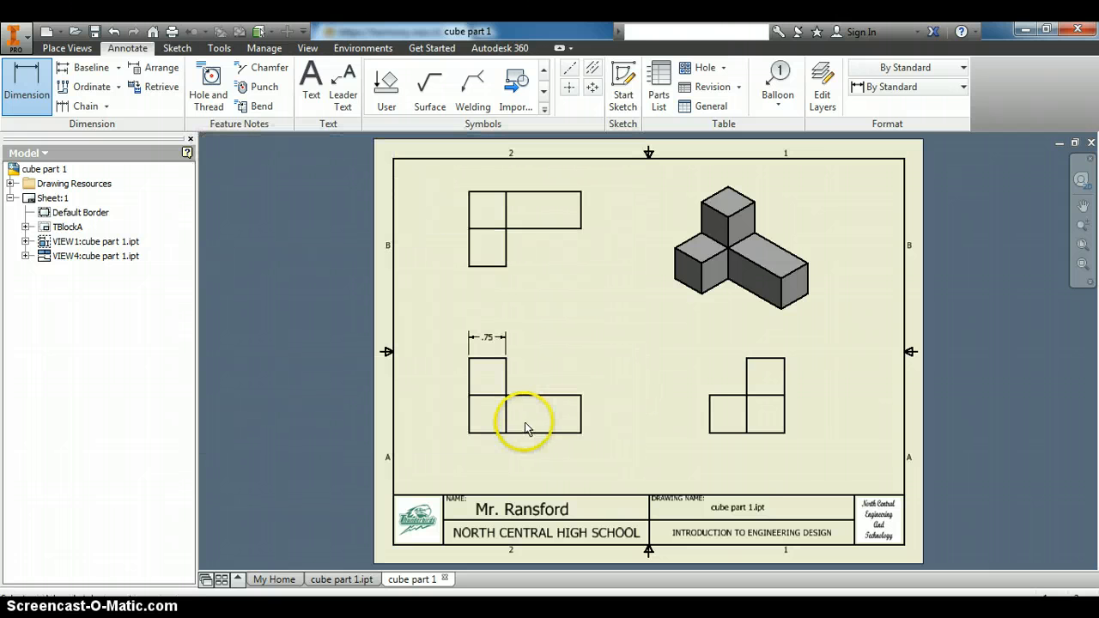
# - Dimension the front view's overall width, placing it above the upper cube's width dimension
pyautogui.click(469, 419)
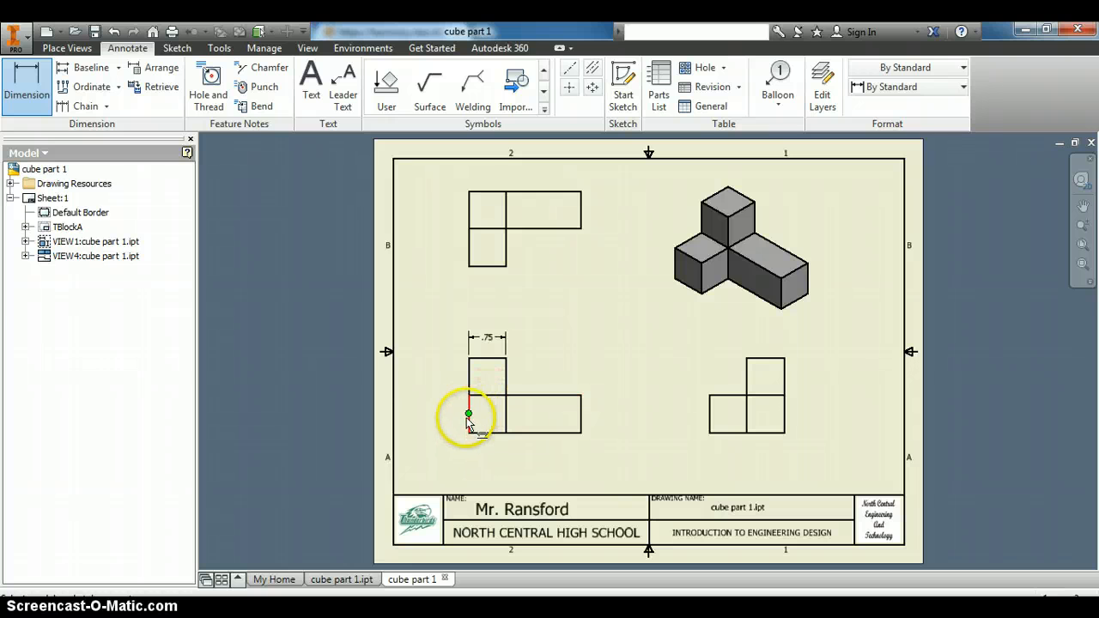
pyautogui.click(581, 421)
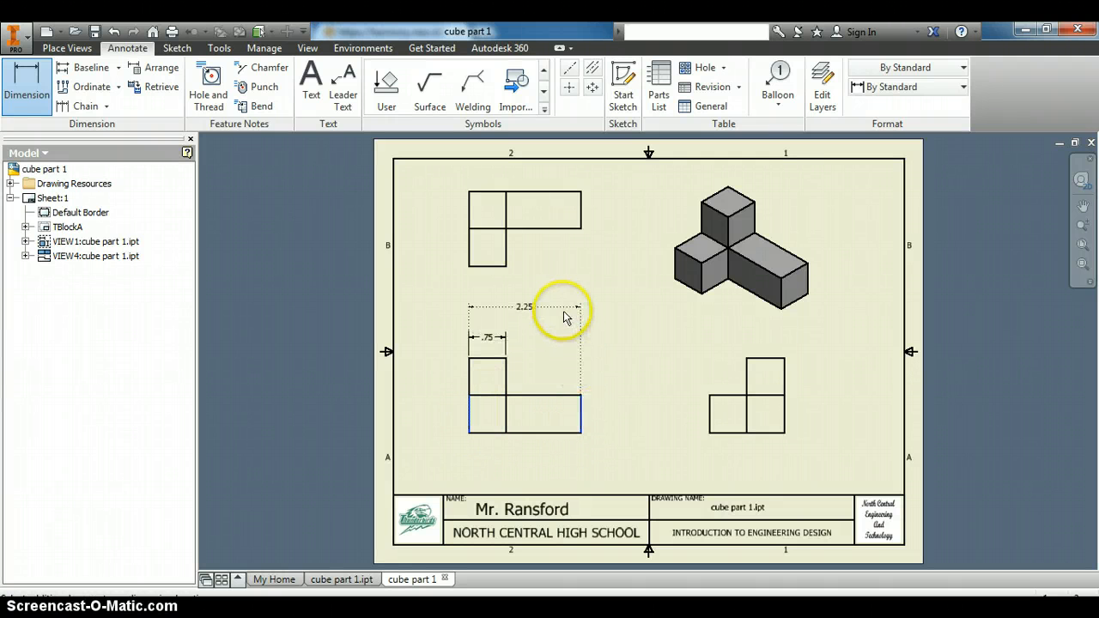
pyautogui.click(565, 316)
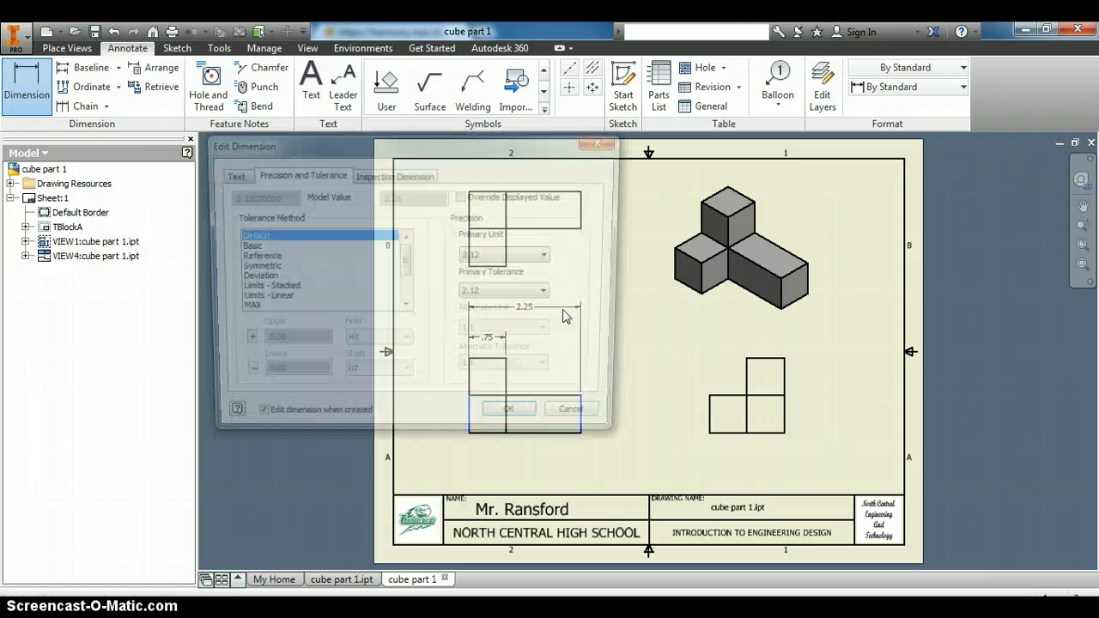
pyautogui.click(531, 419)
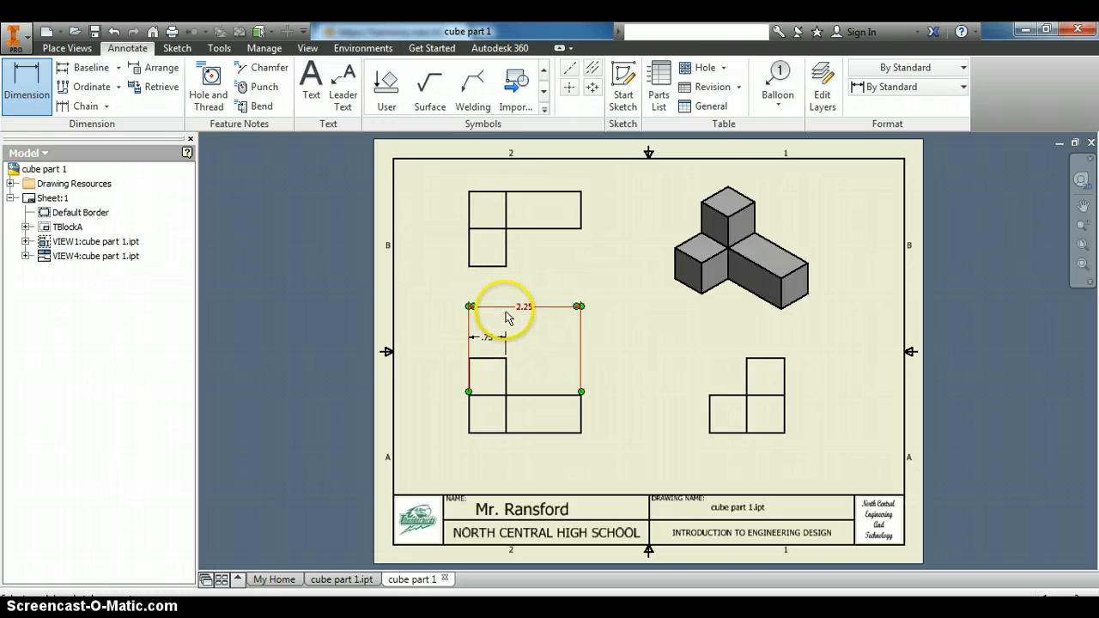
# - Dimension the front view's overall height and the height of its horizontal arm, with the overall dimension farther right of the view
pyautogui.click(506, 357)
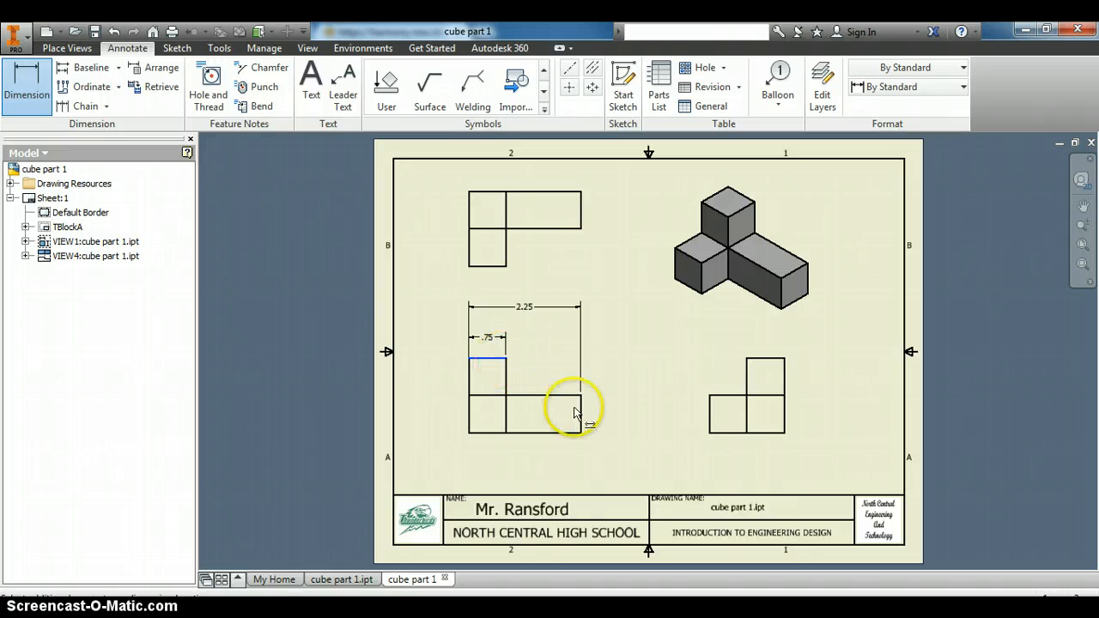
pyautogui.click(578, 434)
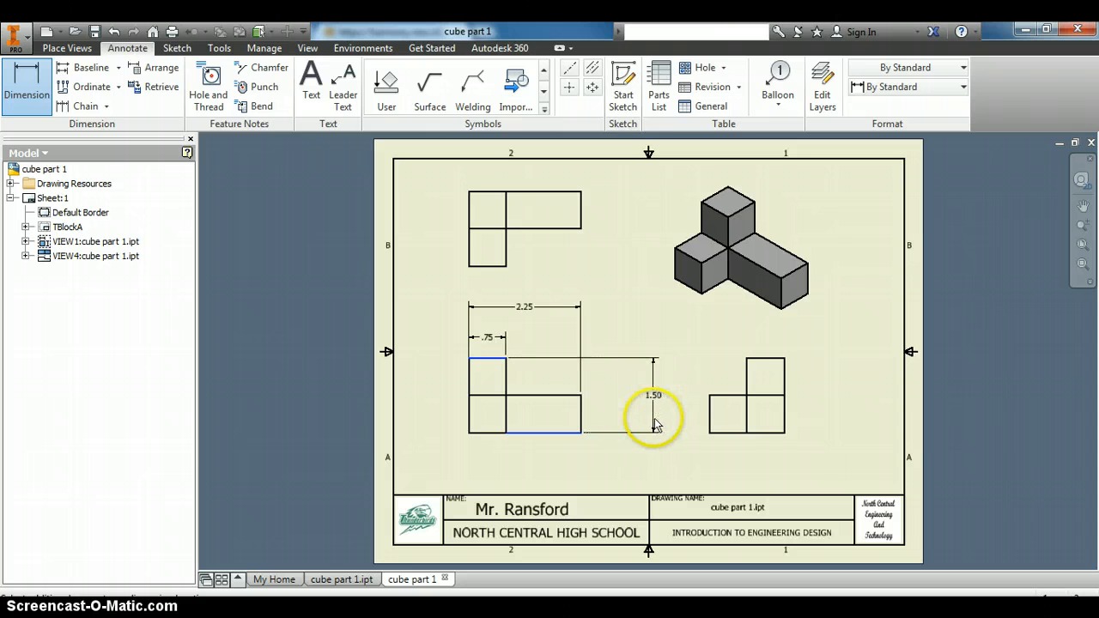
pyautogui.click(654, 424)
pyautogui.click(523, 422)
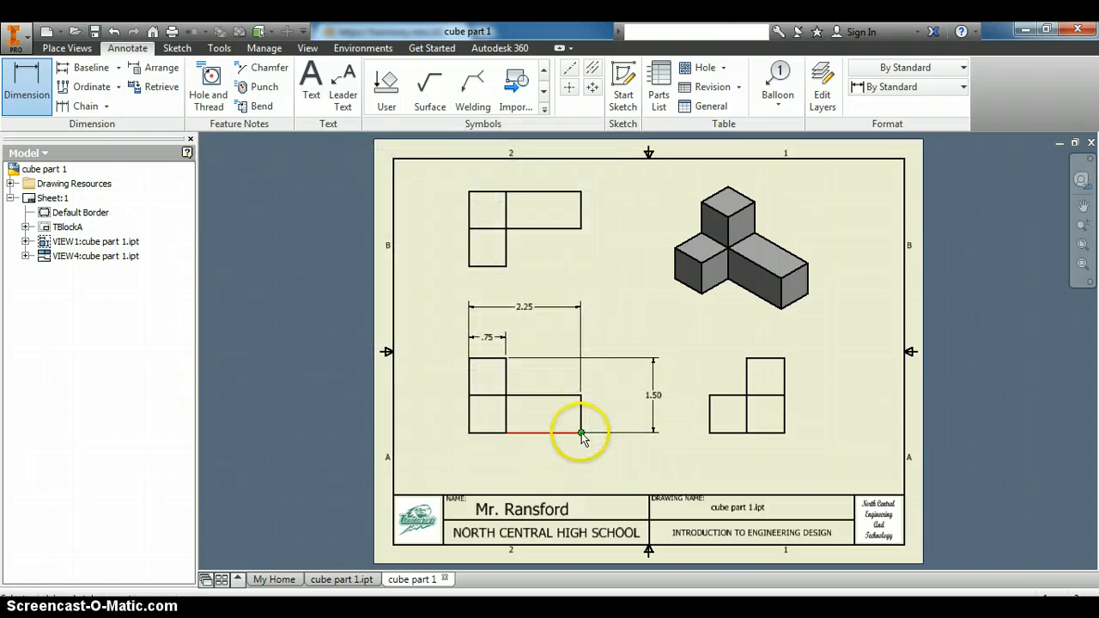
pyautogui.click(581, 434)
pyautogui.click(582, 398)
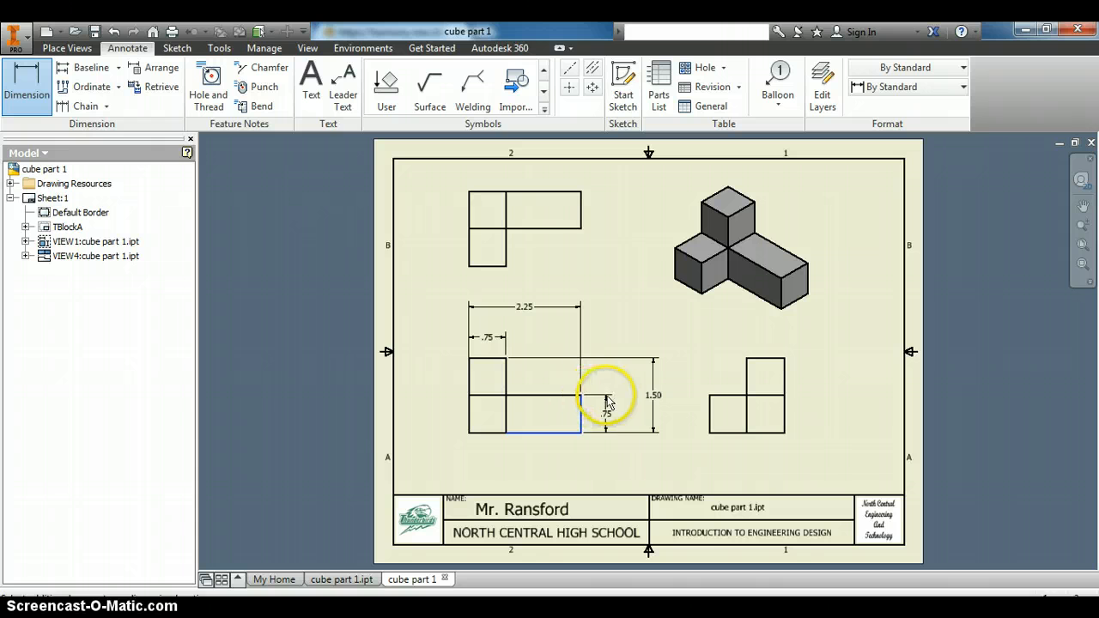
pyautogui.click(612, 399)
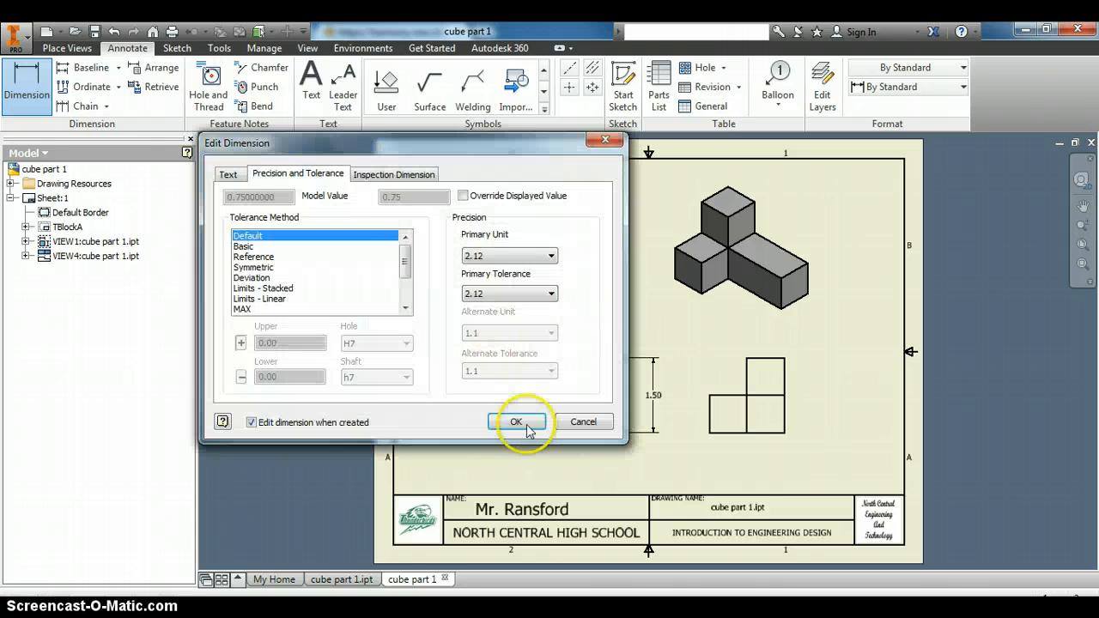
pyautogui.click(525, 422)
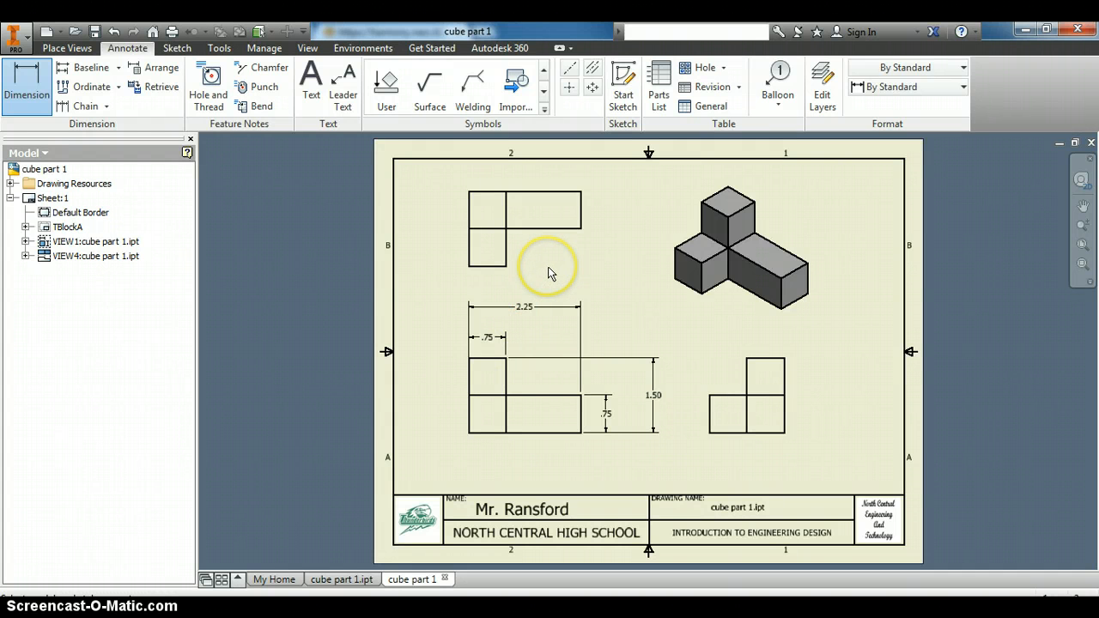
# - Dimension the depth of the long arm and the overall depth in the top view, with the overall dimension farther right
pyautogui.click(581, 228)
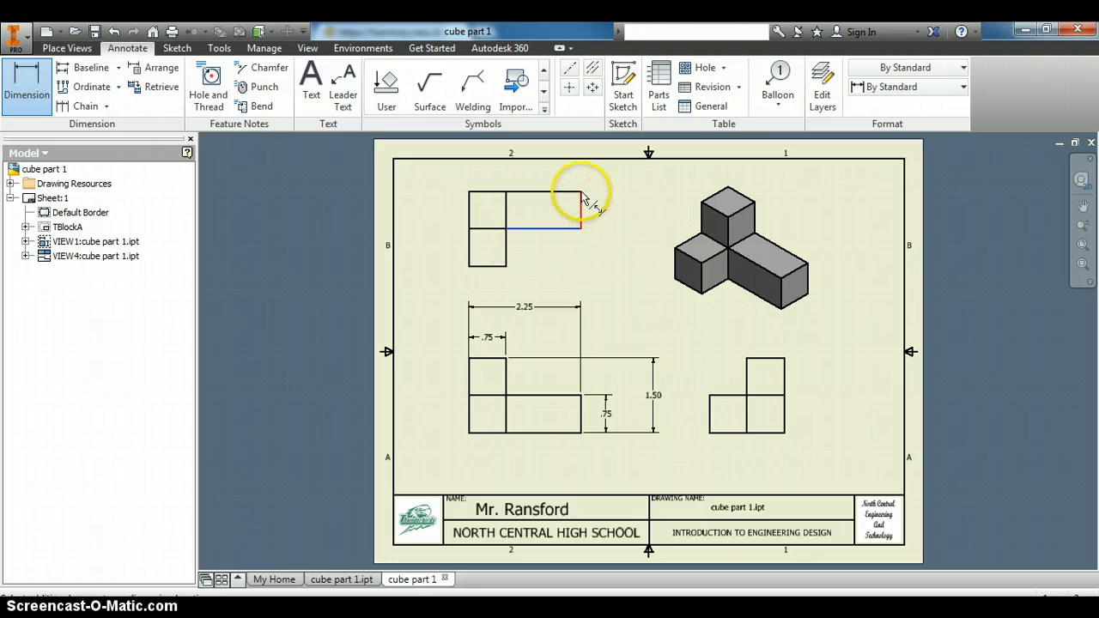
pyautogui.click(601, 215)
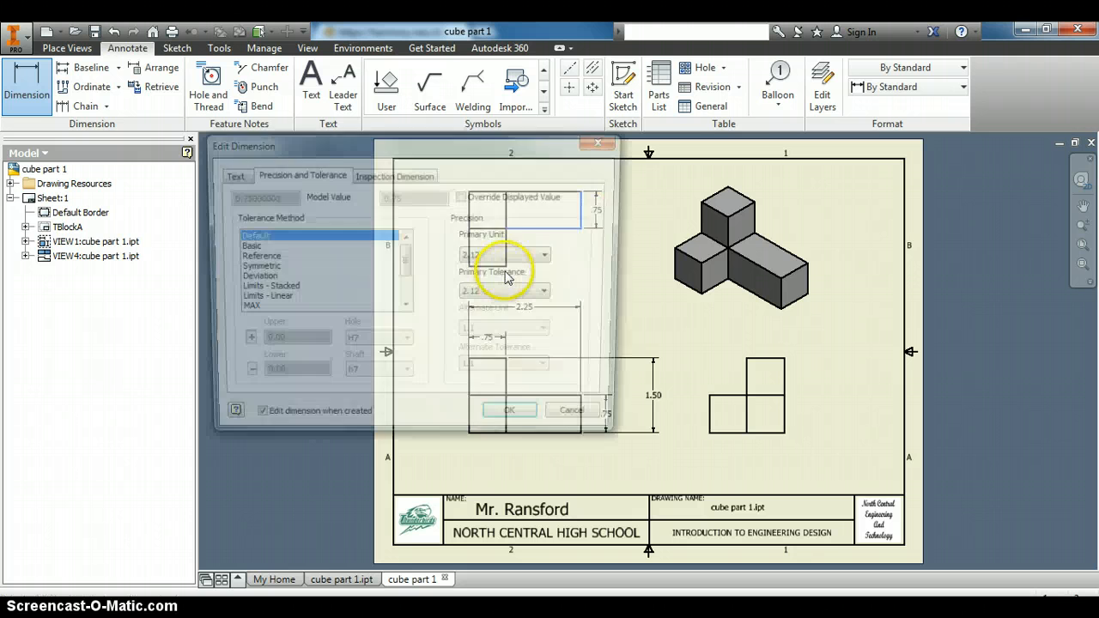
pyautogui.click(515, 422)
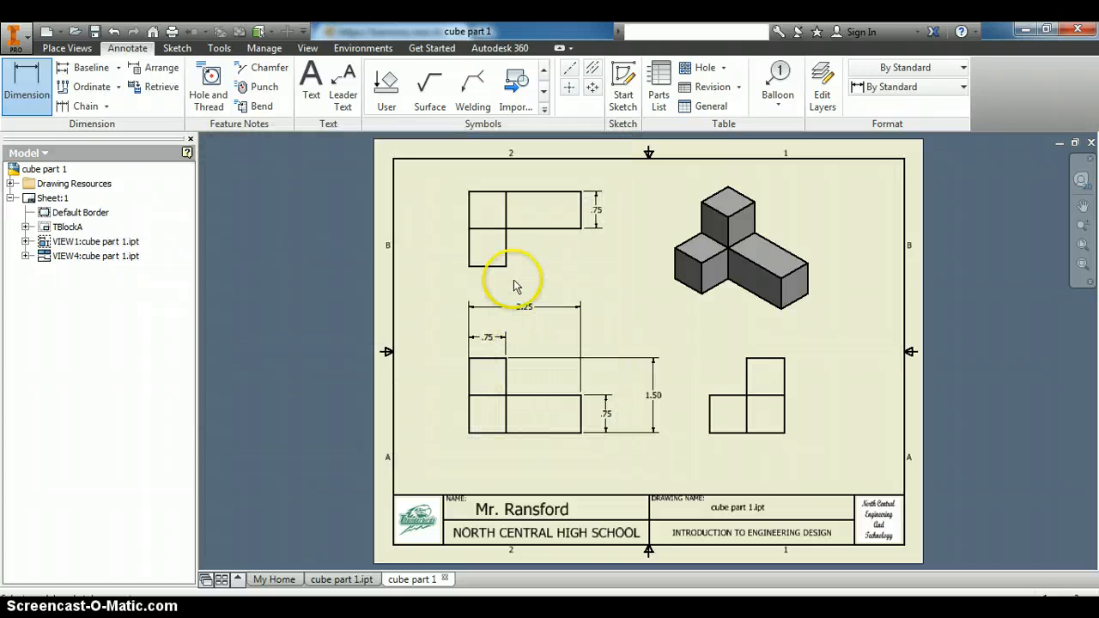
pyautogui.click(500, 265)
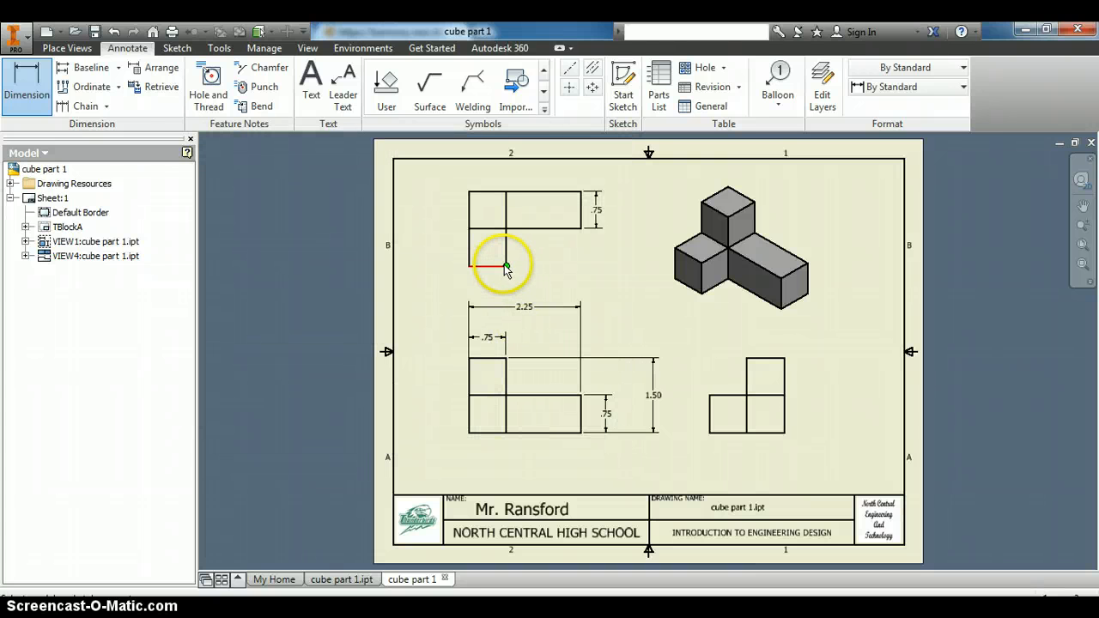
pyautogui.click(579, 190)
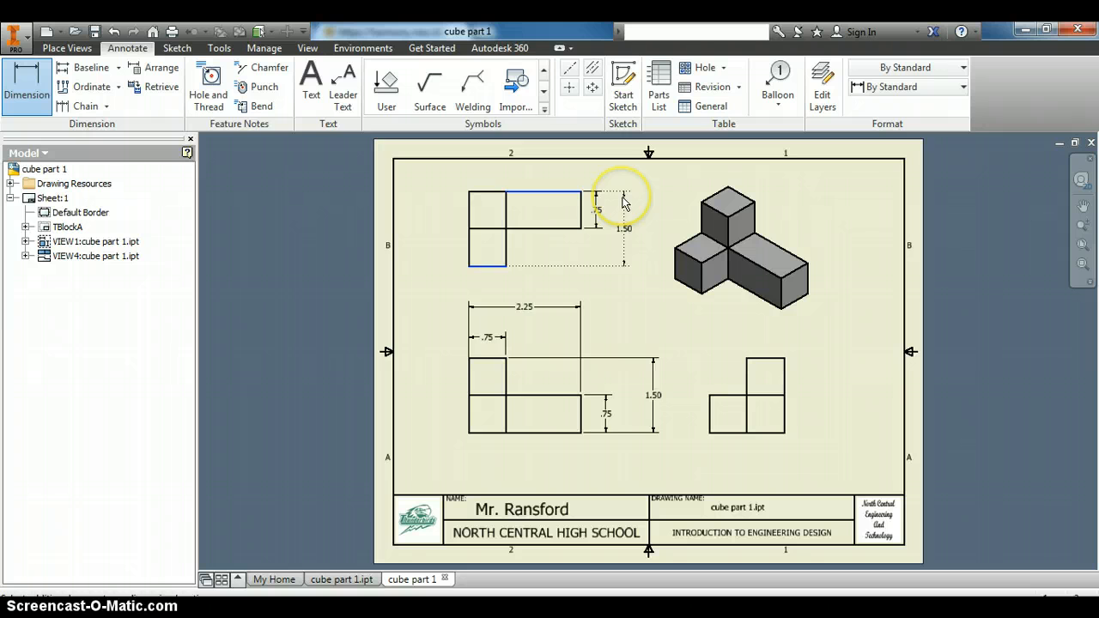
pyautogui.click(623, 203)
pyautogui.click(523, 422)
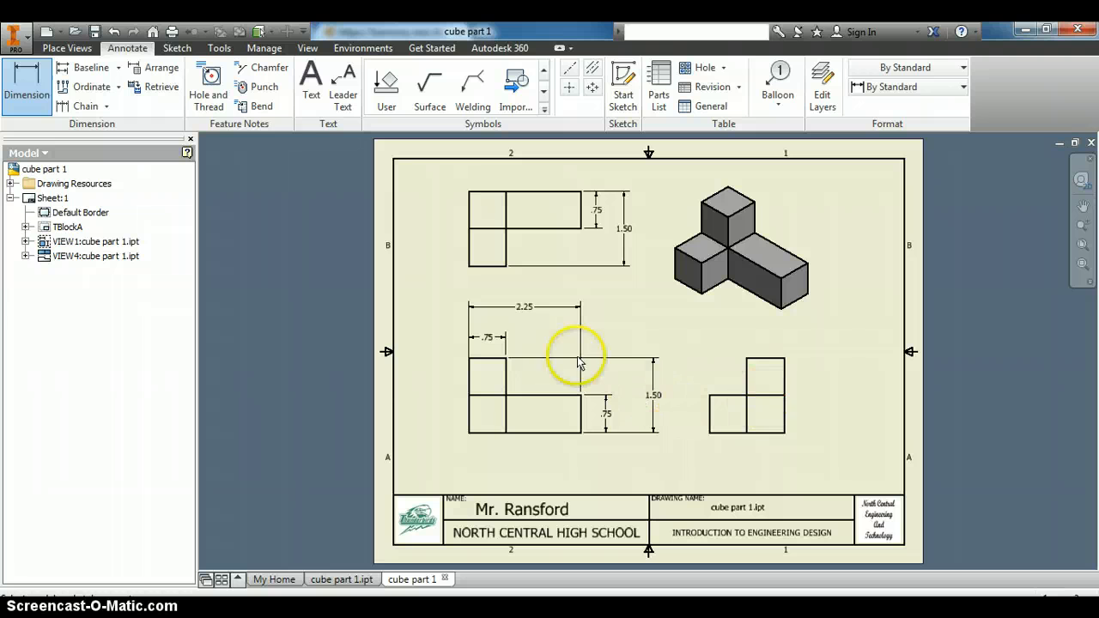
# - Try adding a dimension for the exposed top edge of the front view's horizontal arm, placed just above that edge
pyautogui.click(533, 397)
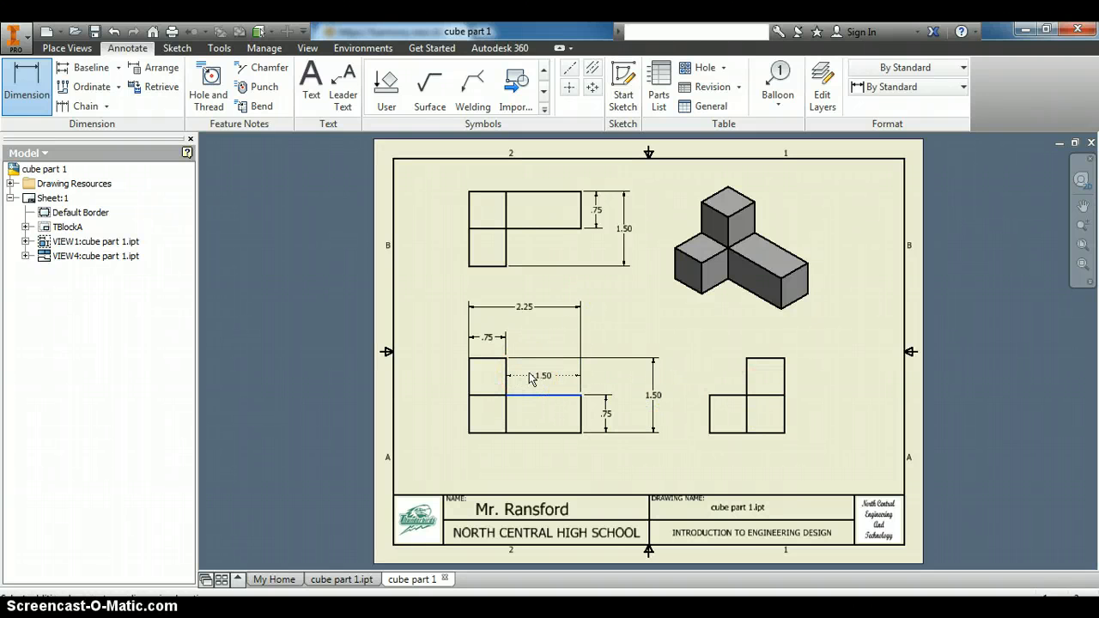
pyautogui.click(532, 378)
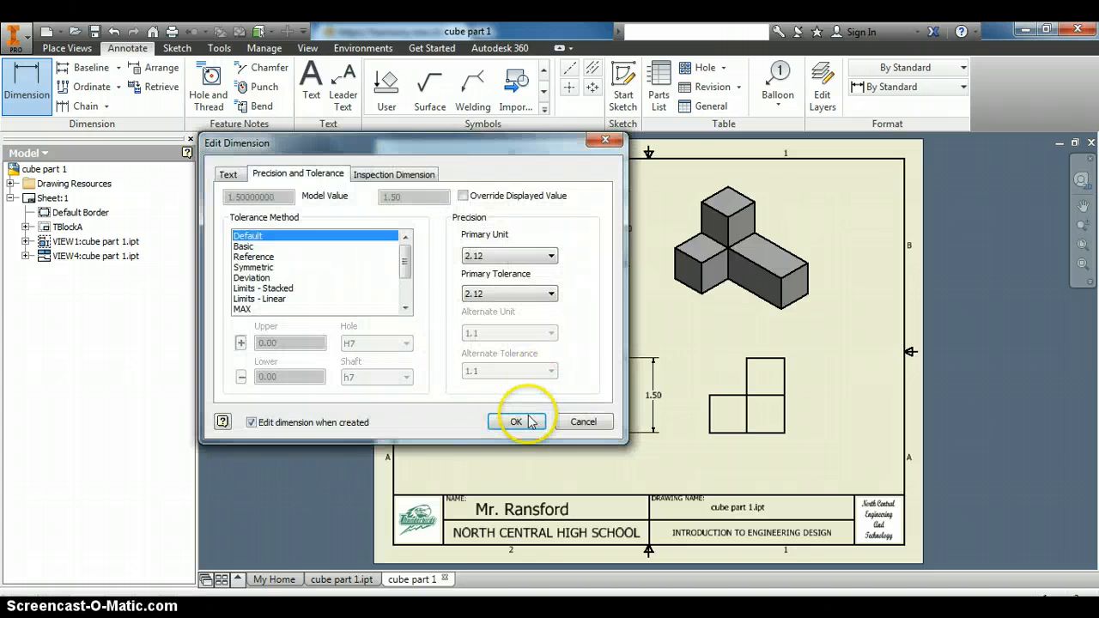
pyautogui.click(524, 417)
# - Leave the Dimension command and delete the redundant horizontal 1.50 dimension above the front view's horizontal arm
pyautogui.click(470, 336)
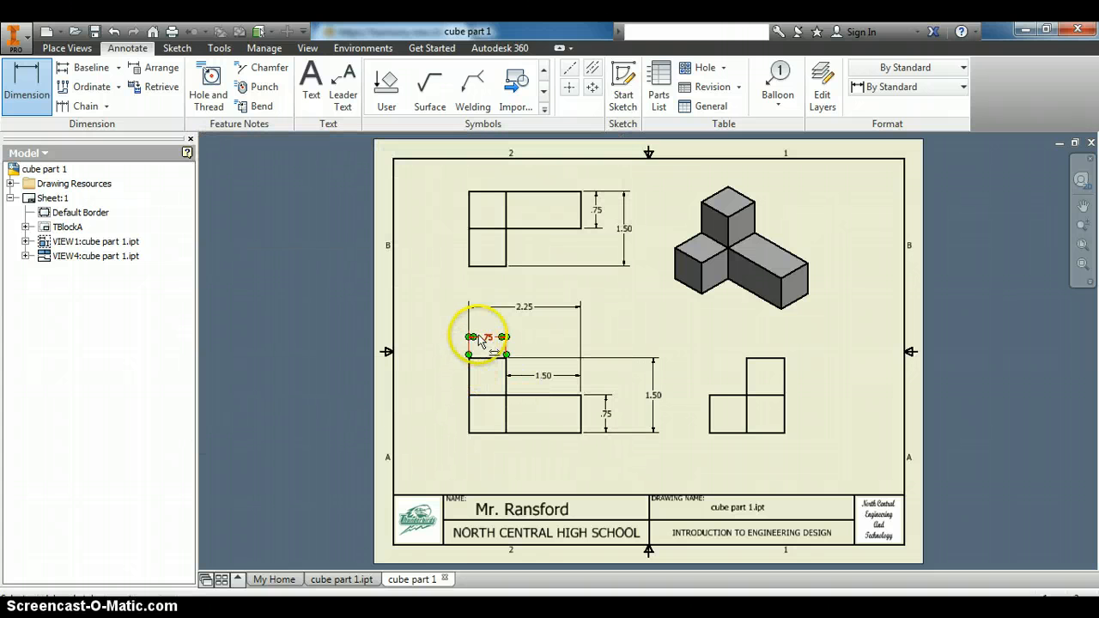
pyautogui.click(513, 308)
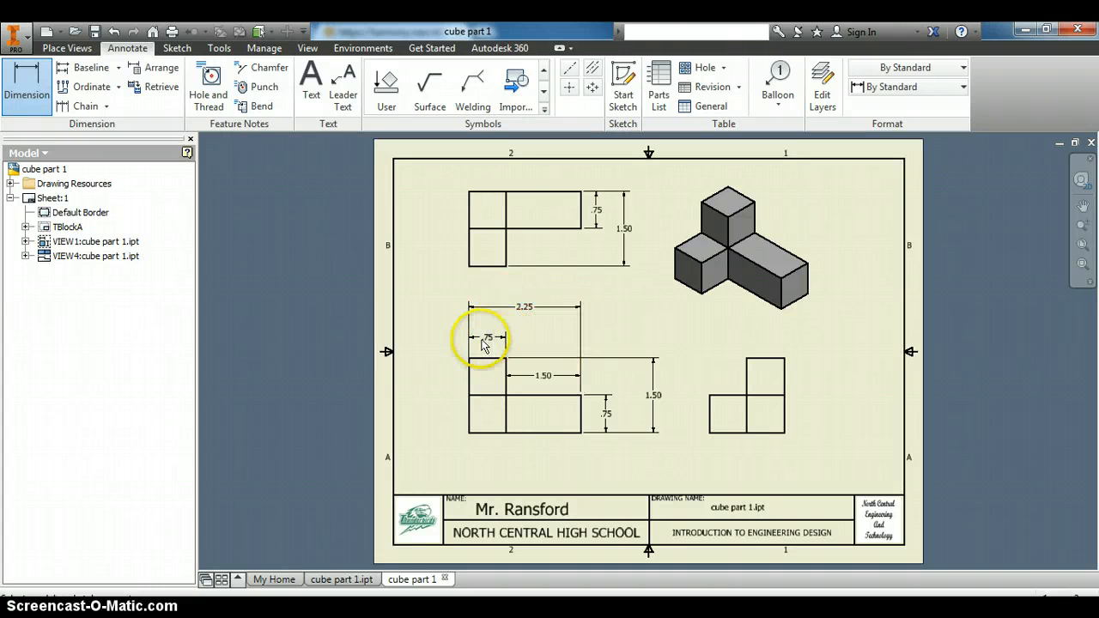
pyautogui.click(554, 379)
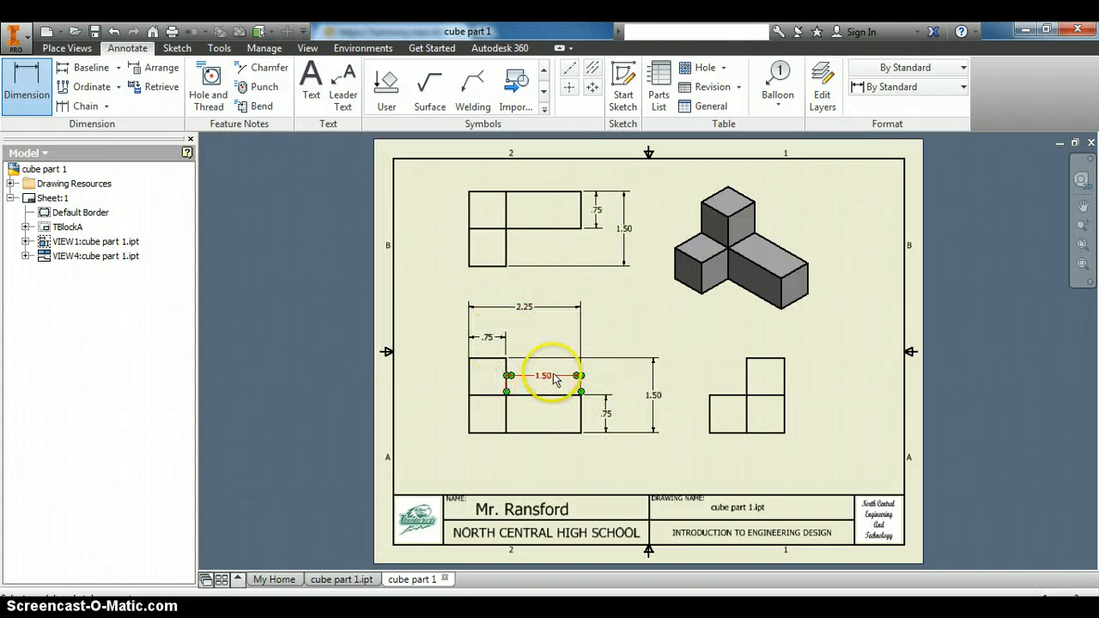
pyautogui.doubleClick(542, 375)
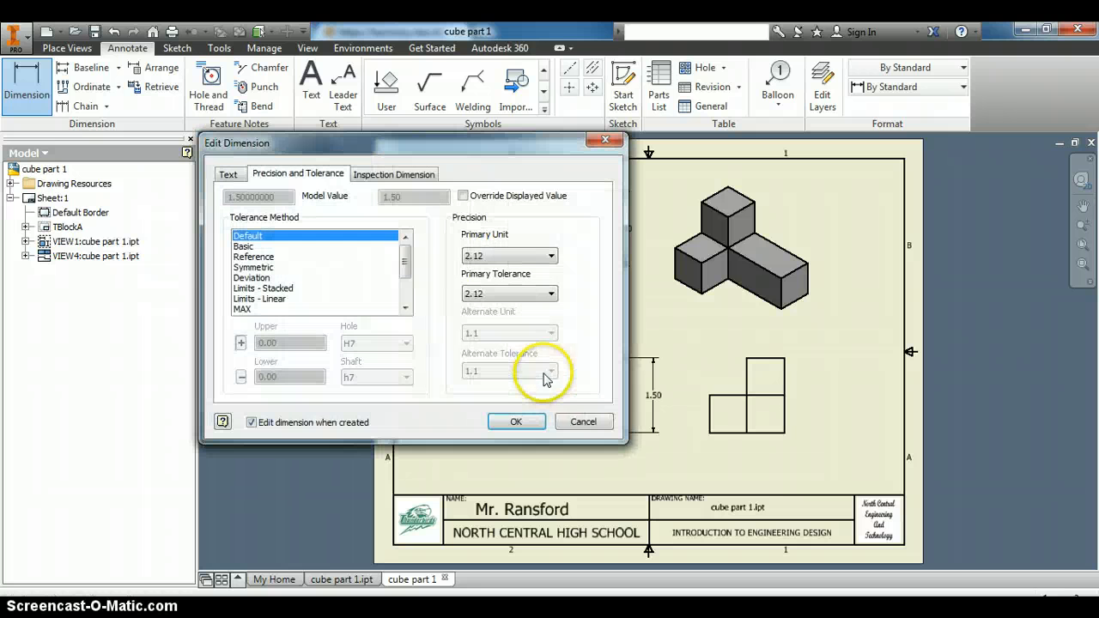
pyautogui.click(576, 420)
pyautogui.rightClick(342, 269)
pyautogui.click(304, 270)
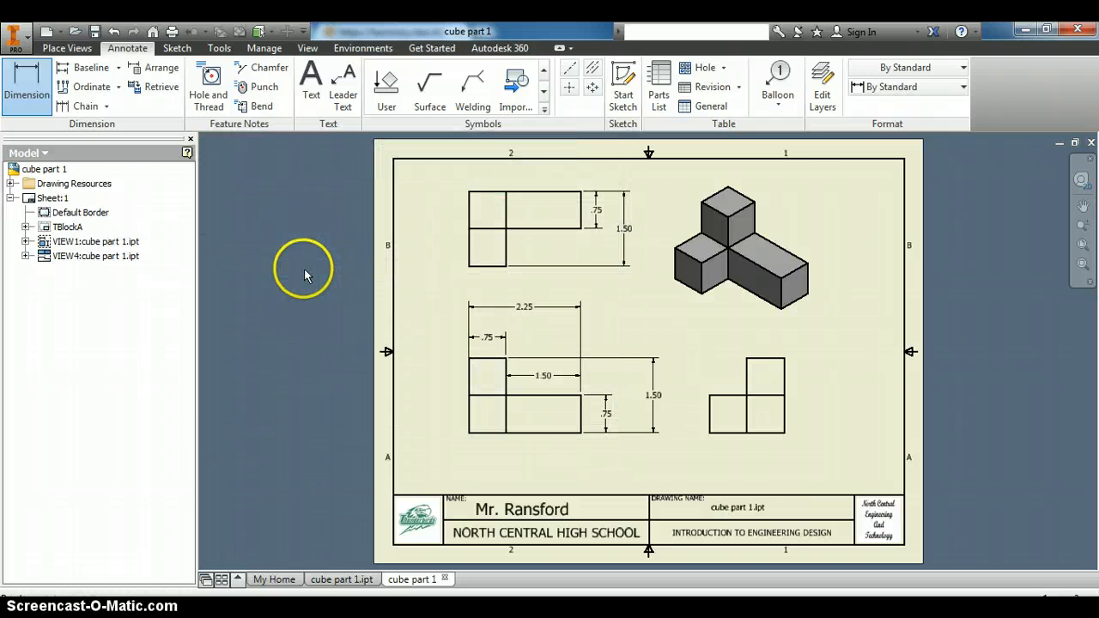
pyautogui.click(542, 381)
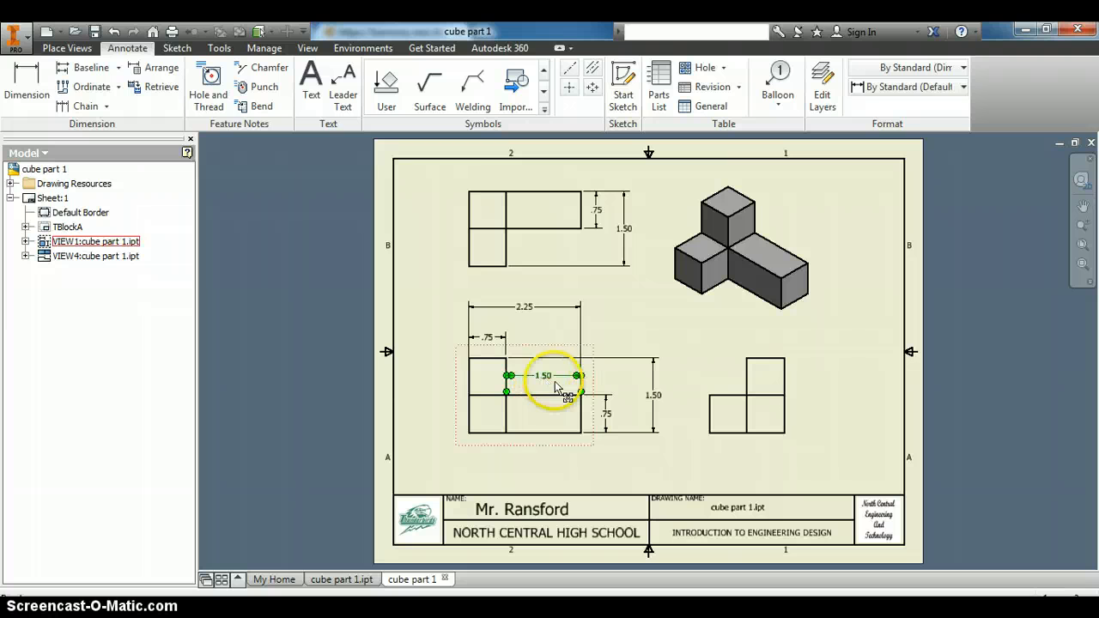
pyautogui.press('Delete')
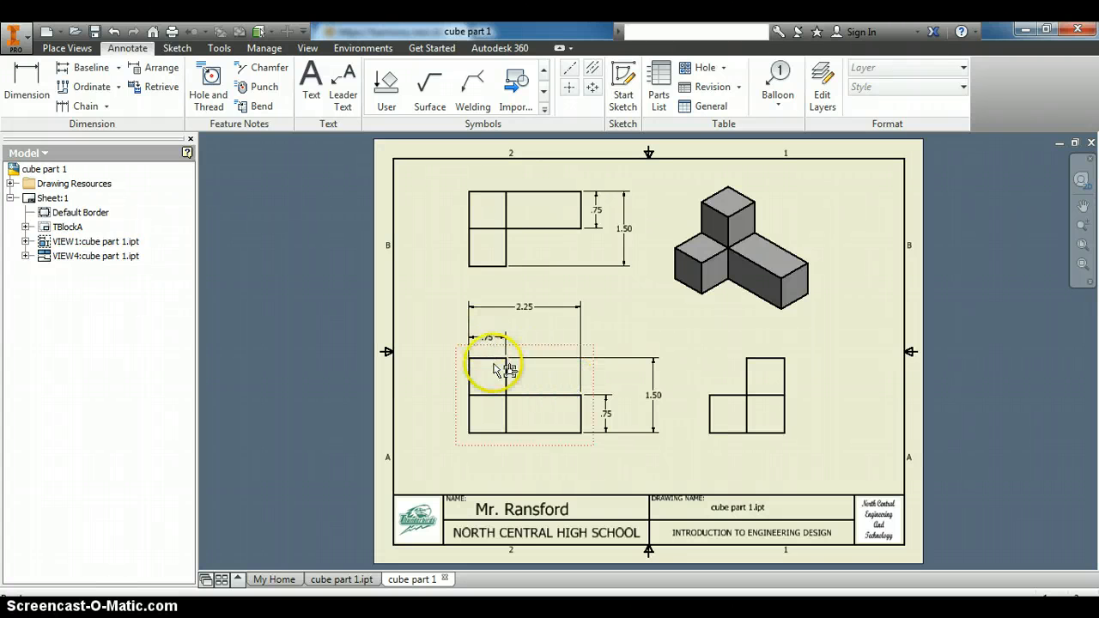